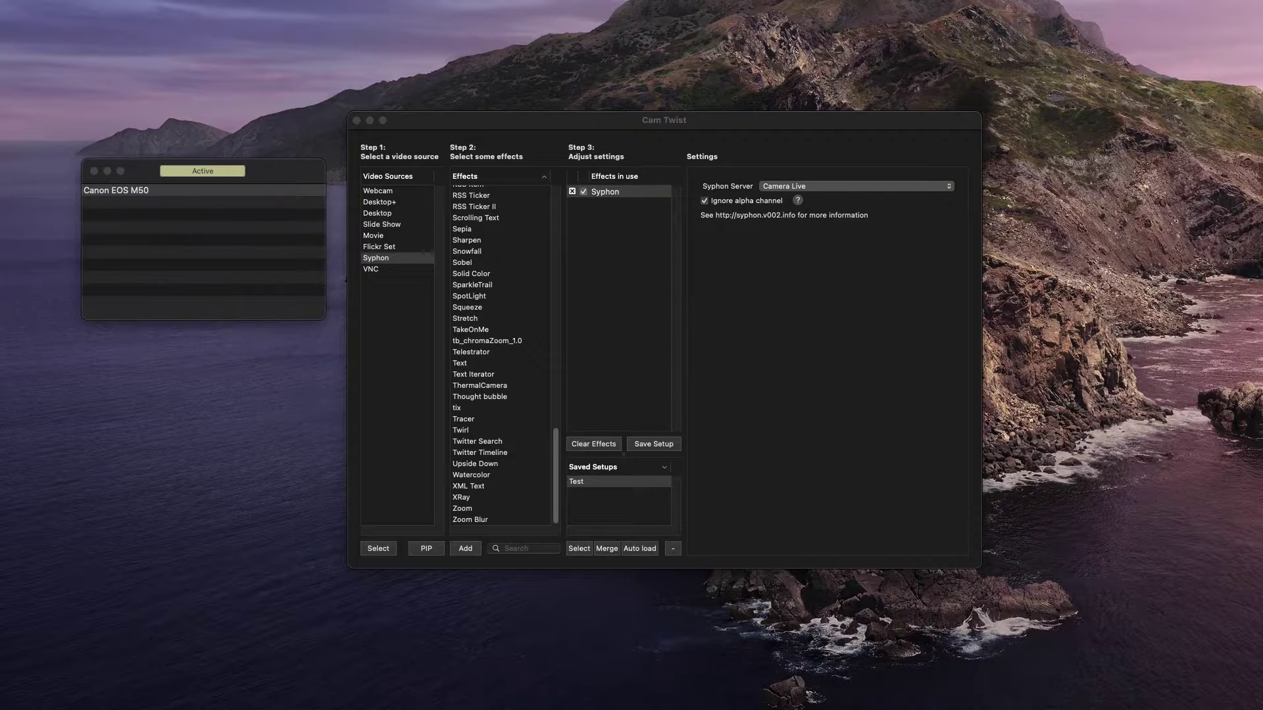
Step: Clear CamTwist's old effects, check the Canon EOS M50 in Camera Live, and add Syphon
left_click(572, 191)
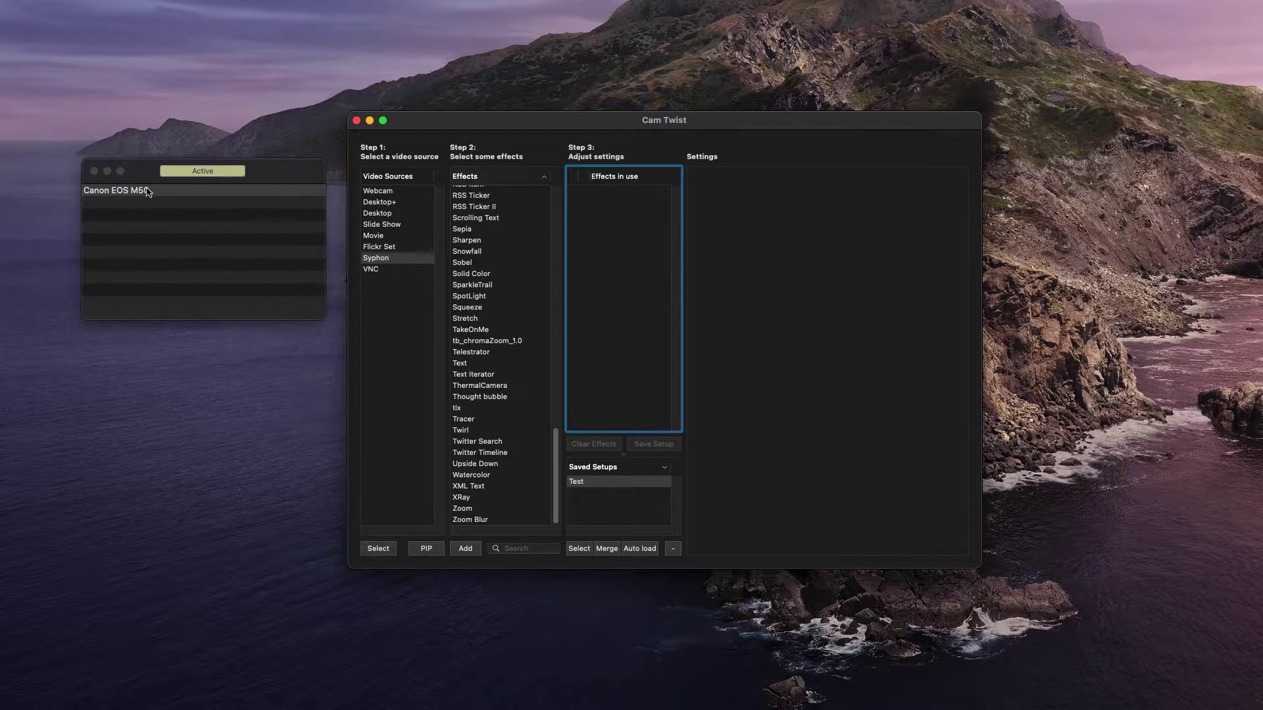
left_click(304, 190)
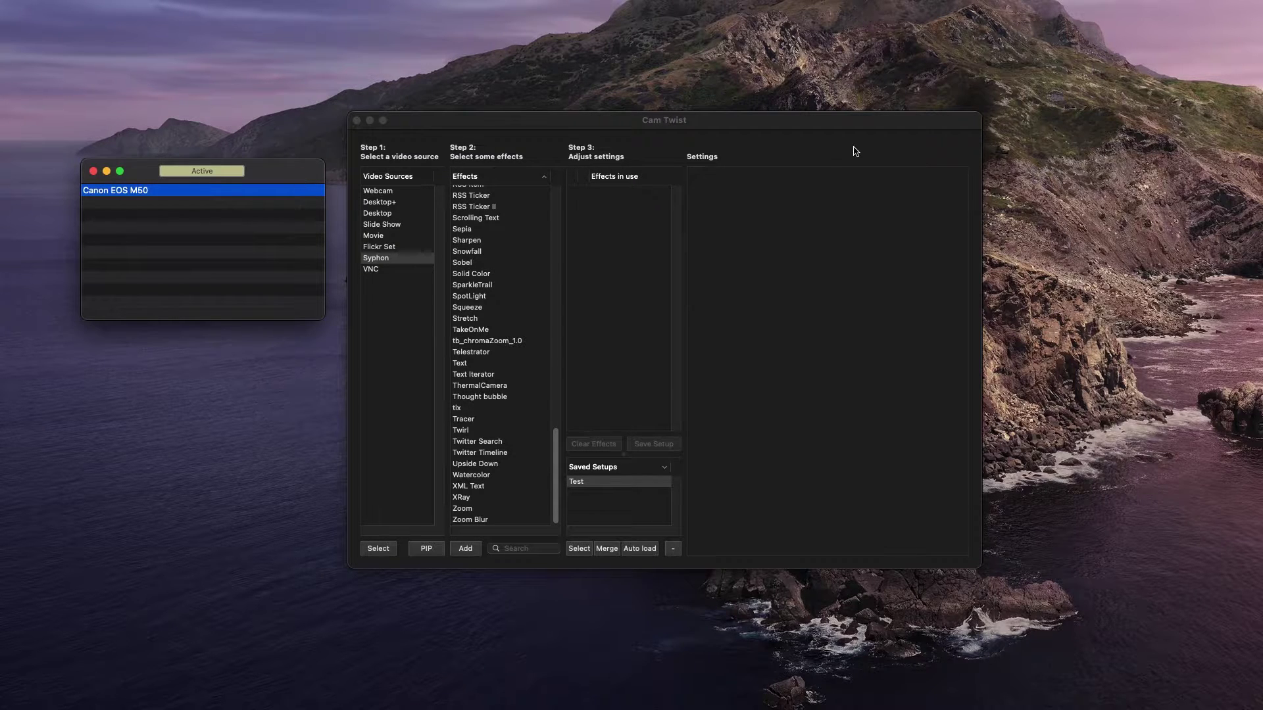
left_click(729, 125)
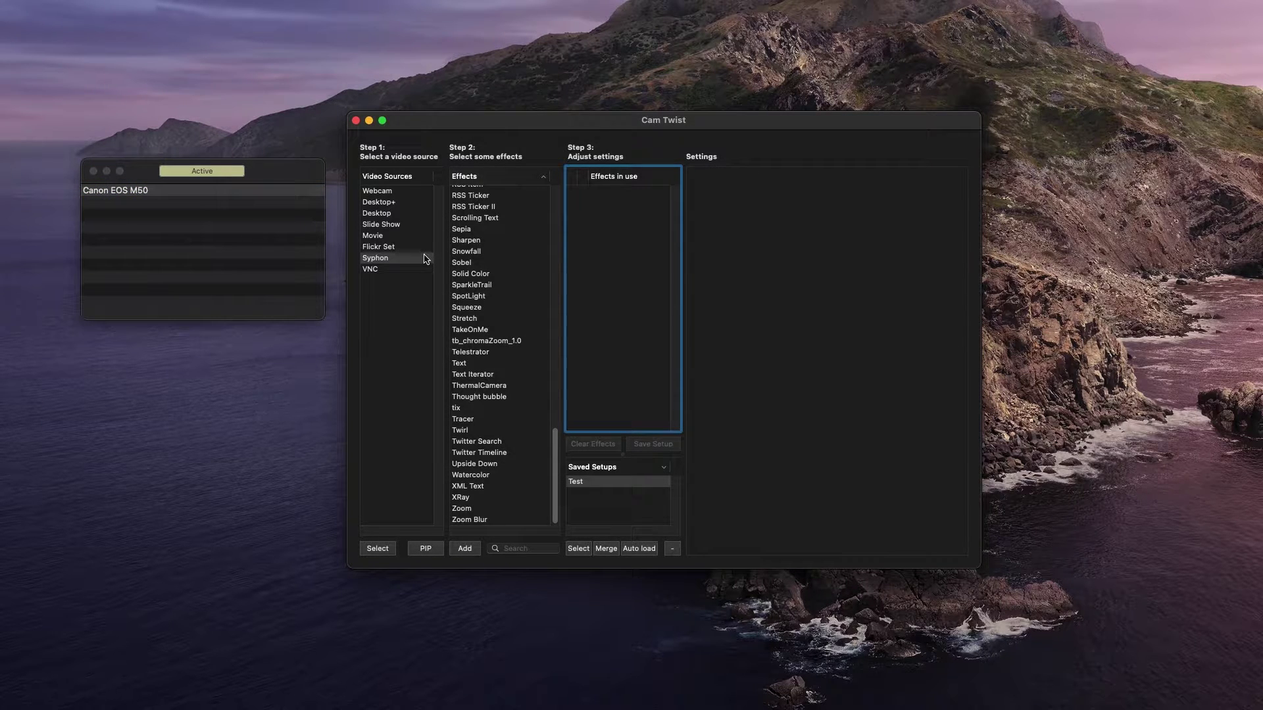
left_click_drag(715, 126, 715, 125)
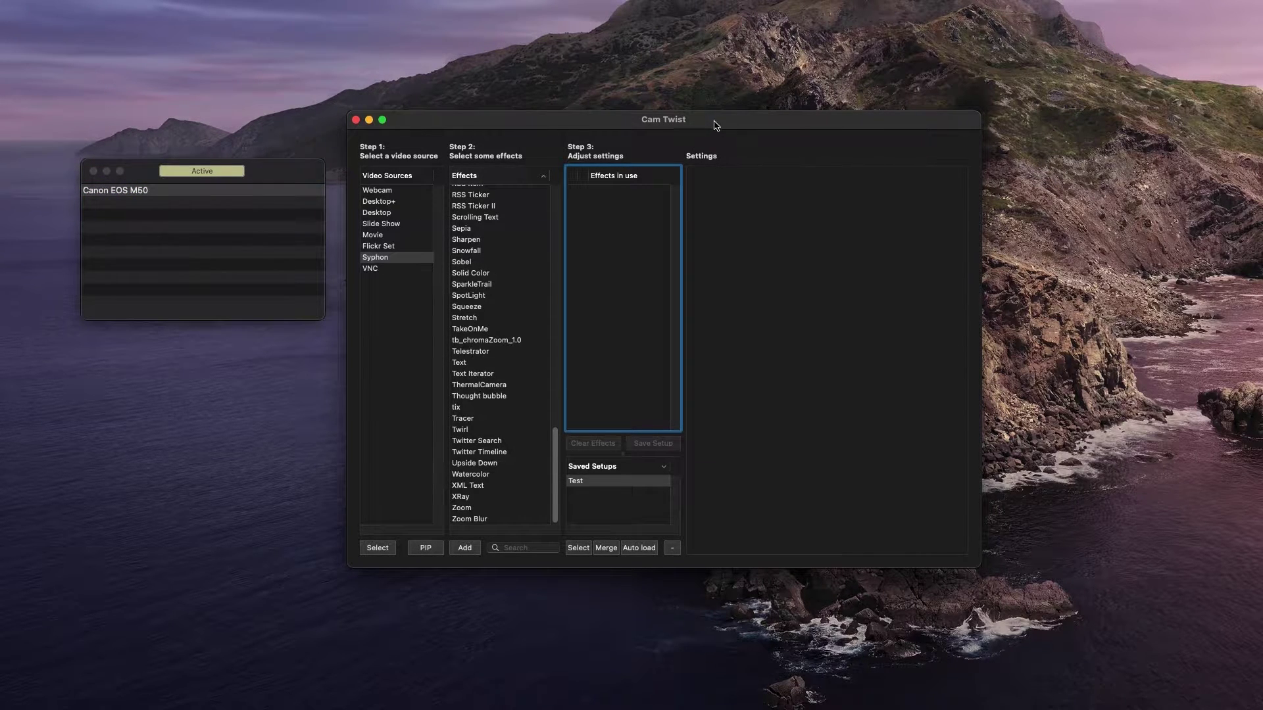
double_click(396, 262)
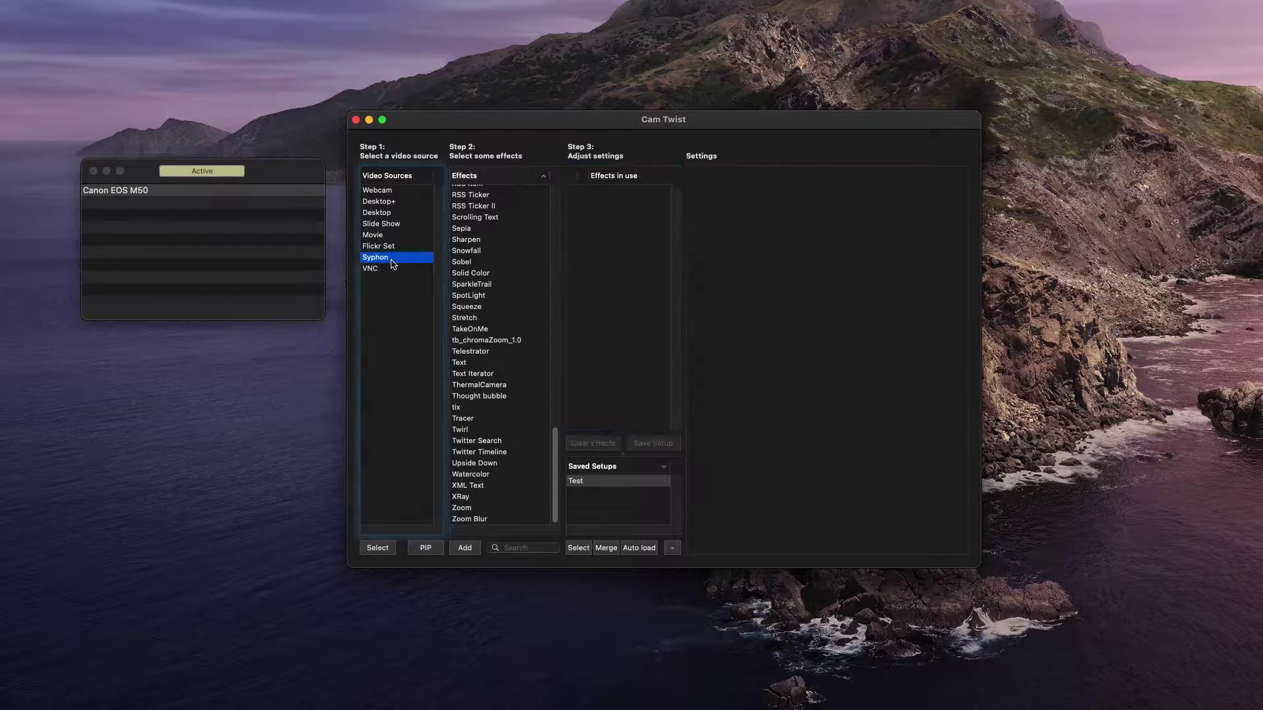
Step: Set the Syphon server to Camera Live, then select Webcam in Video Sources
left_click(902, 187)
left_click(852, 202)
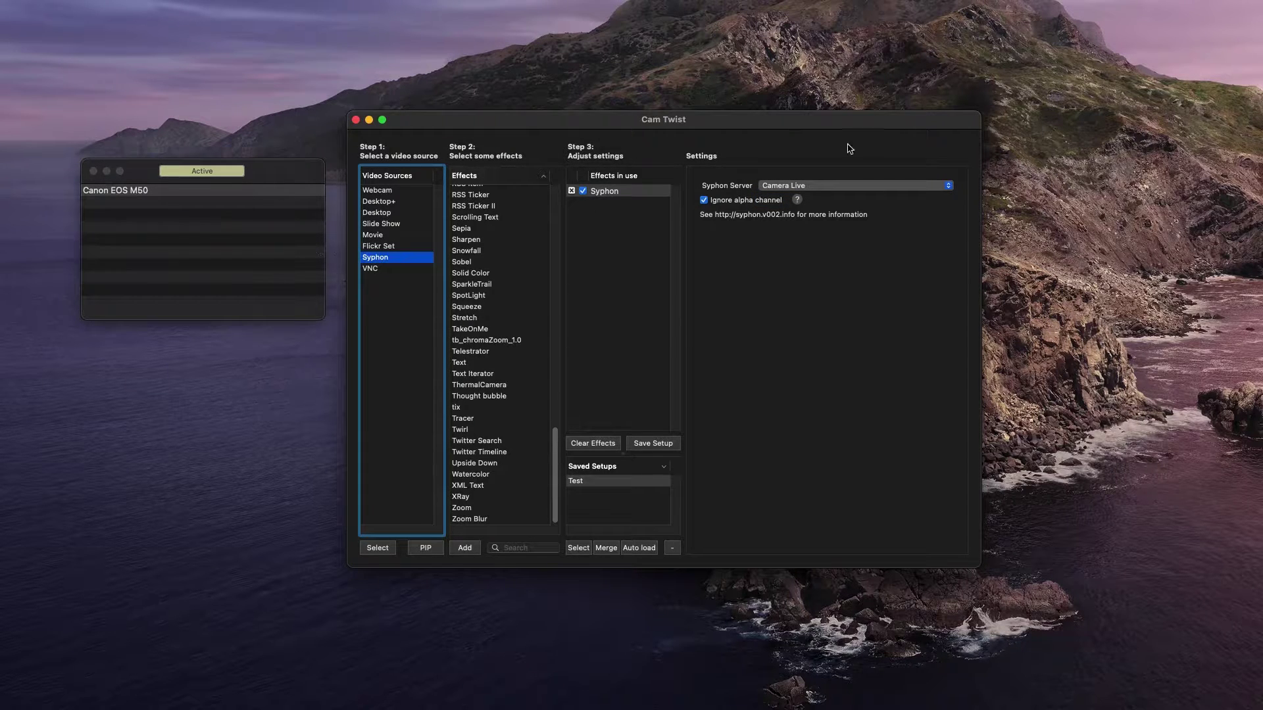
left_click(832, 189)
left_click(832, 189)
left_click_drag(259, 174, 236, 171)
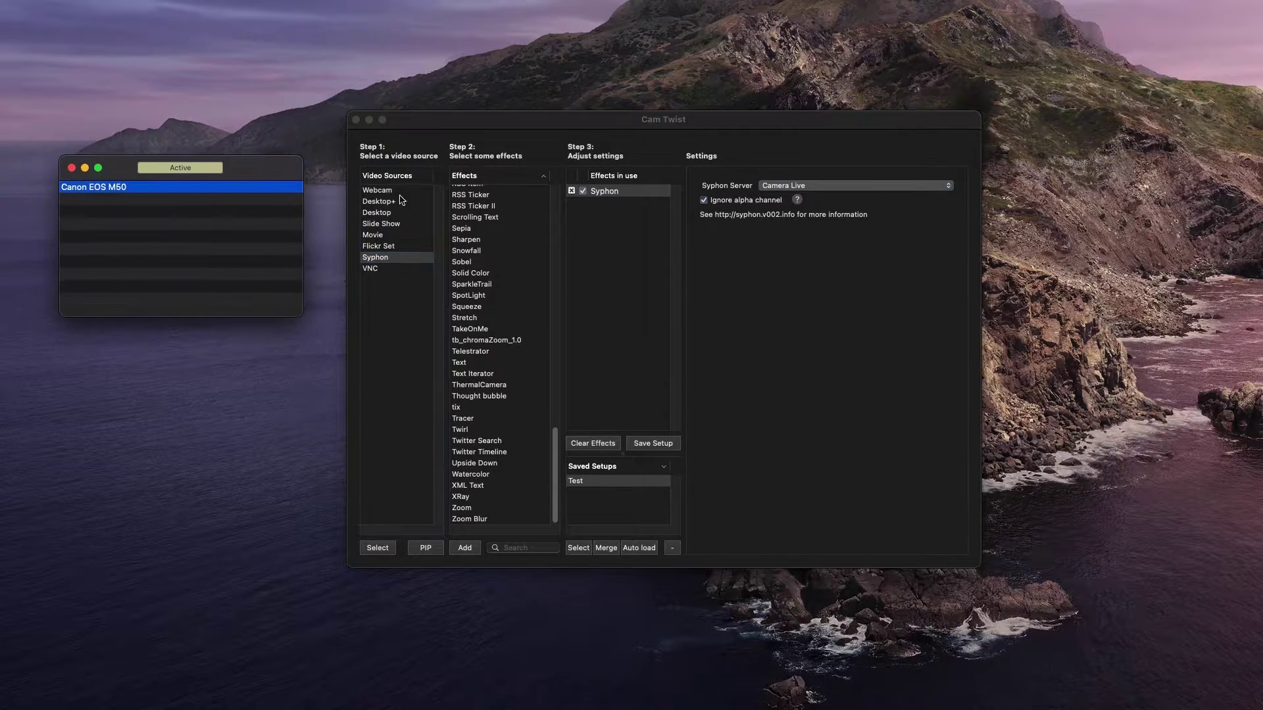
left_click(900, 185)
left_click(864, 140)
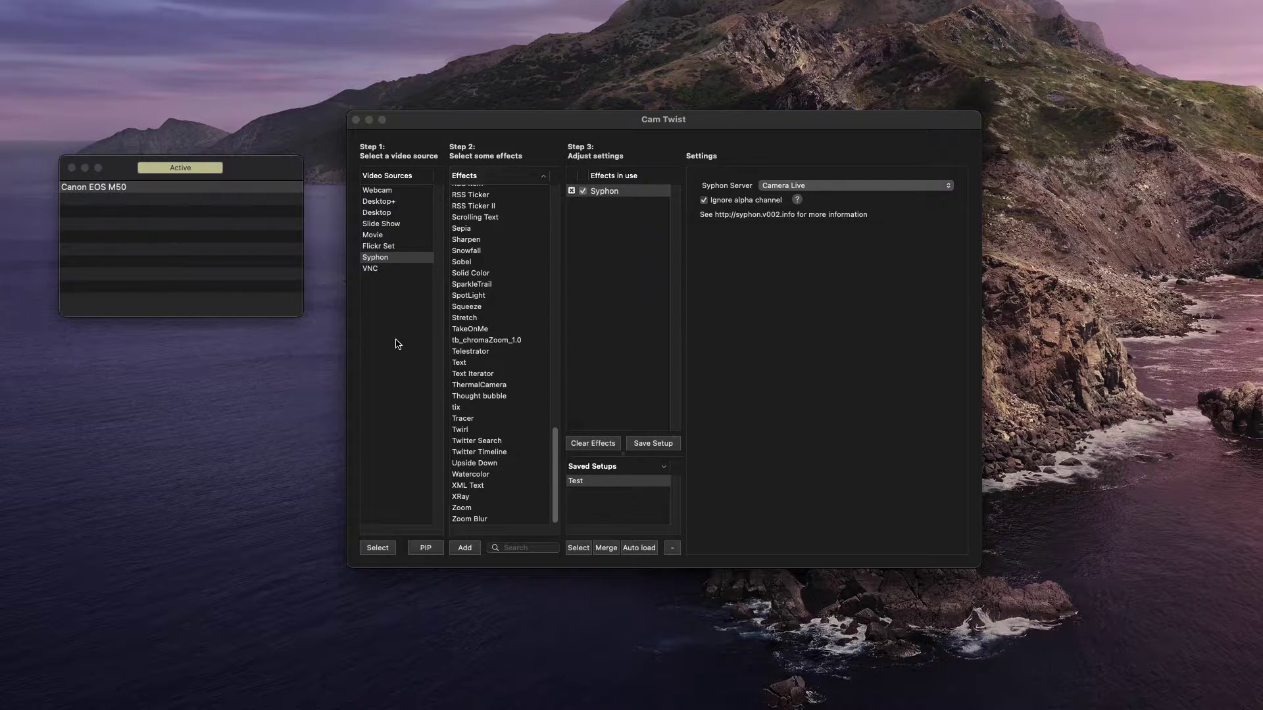
left_click(397, 191)
left_click(390, 192)
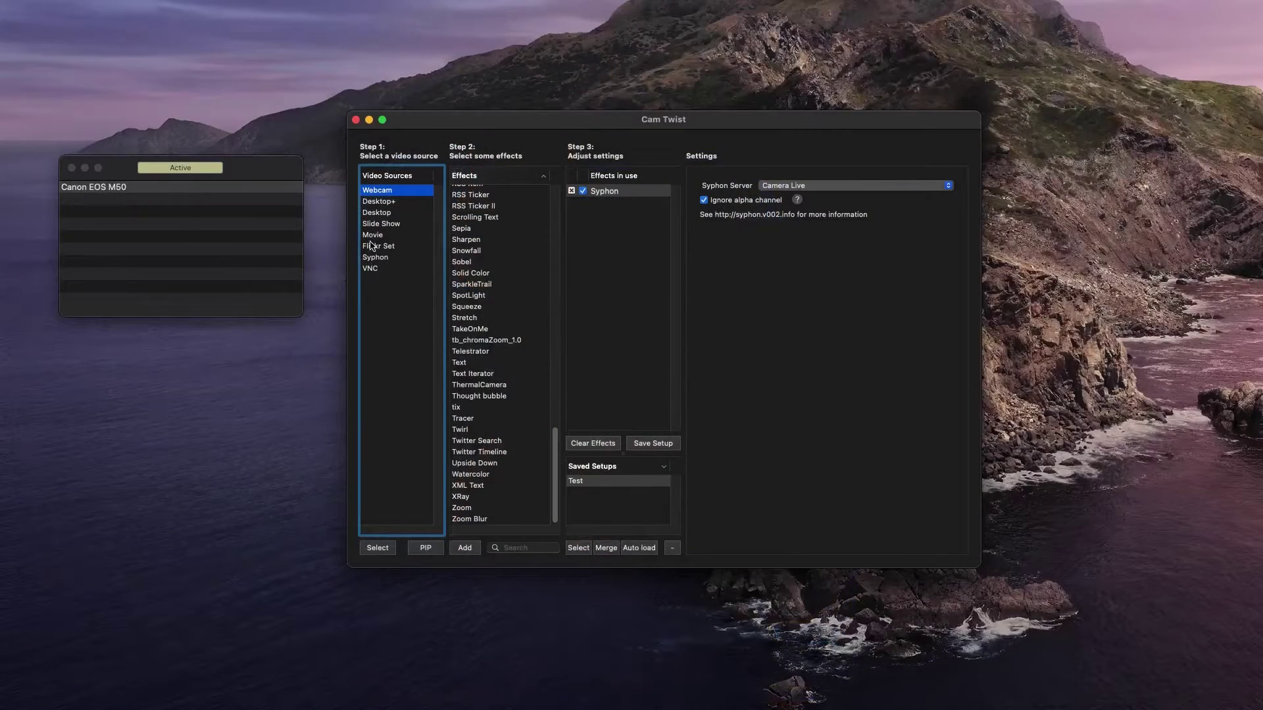
Step: Add the Webcam as a PIP Webcam overlay on the Syphon feed
left_click(421, 548)
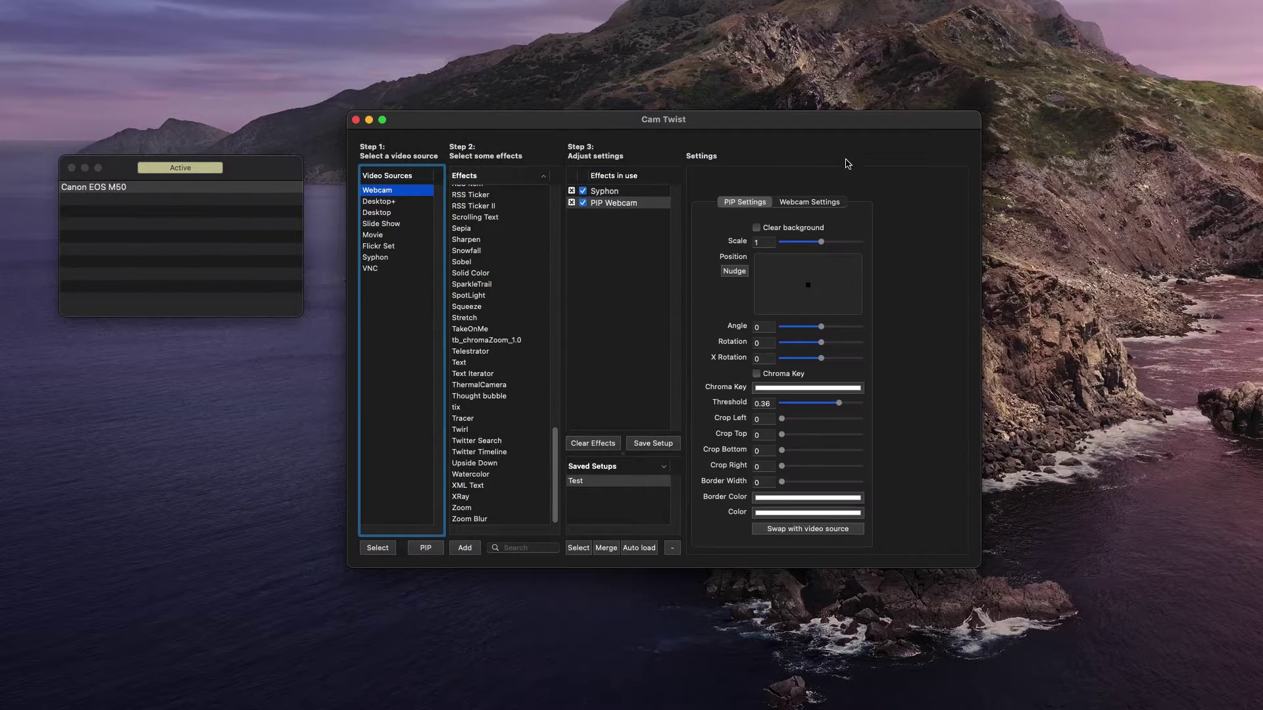
Step: Choose EpocCam as the PIP webcam's camera and return to the PIP Settings tab
left_click(794, 203)
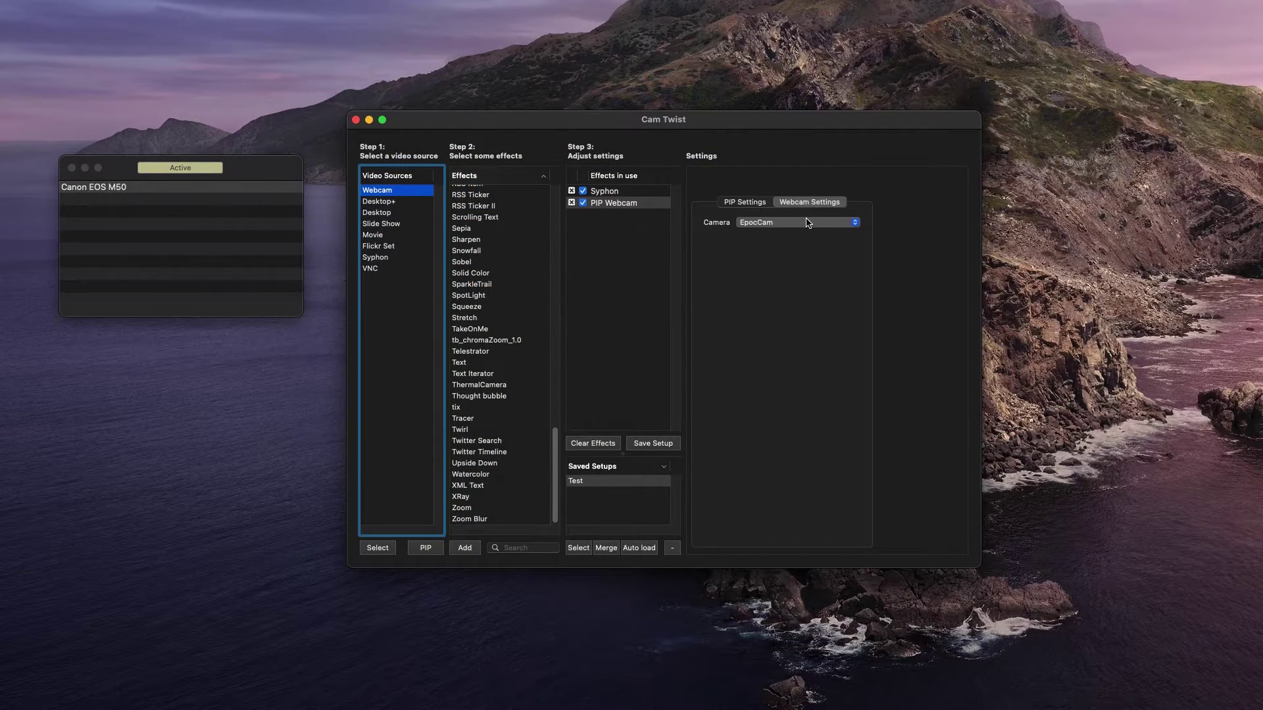
left_click(771, 222)
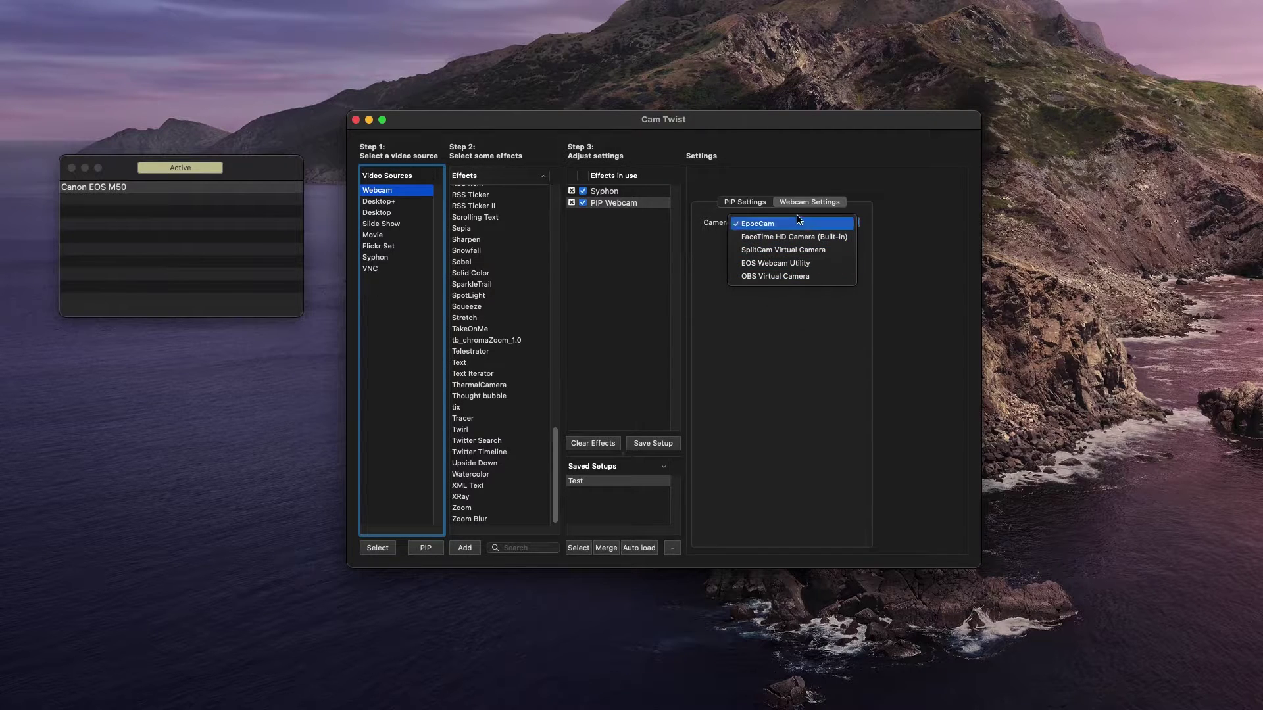
left_click(780, 374)
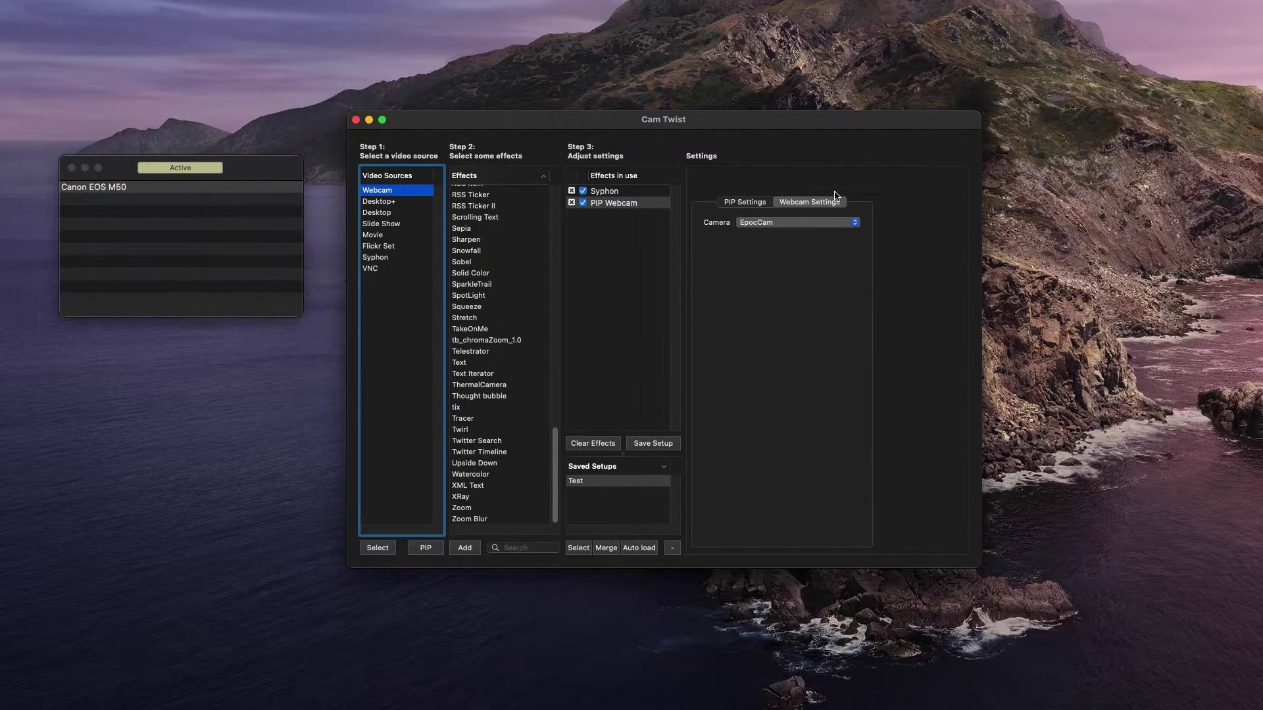
left_click(820, 223)
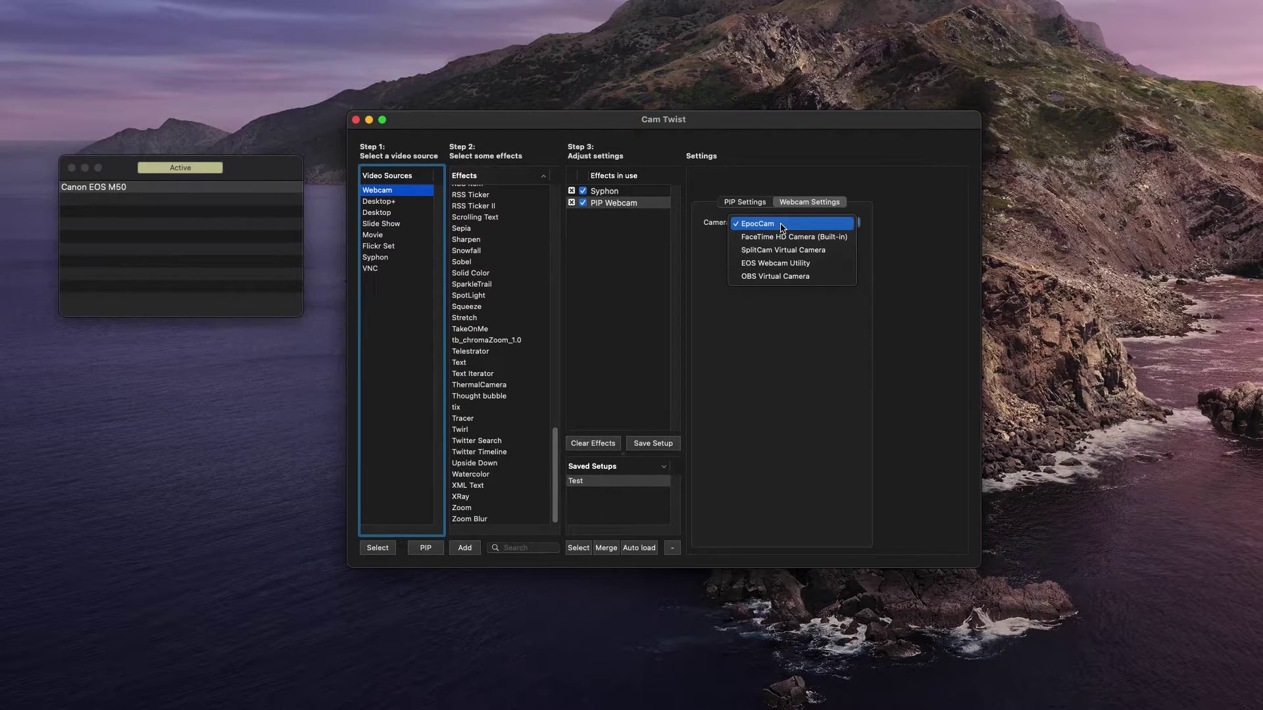
left_click(820, 238)
left_click(744, 202)
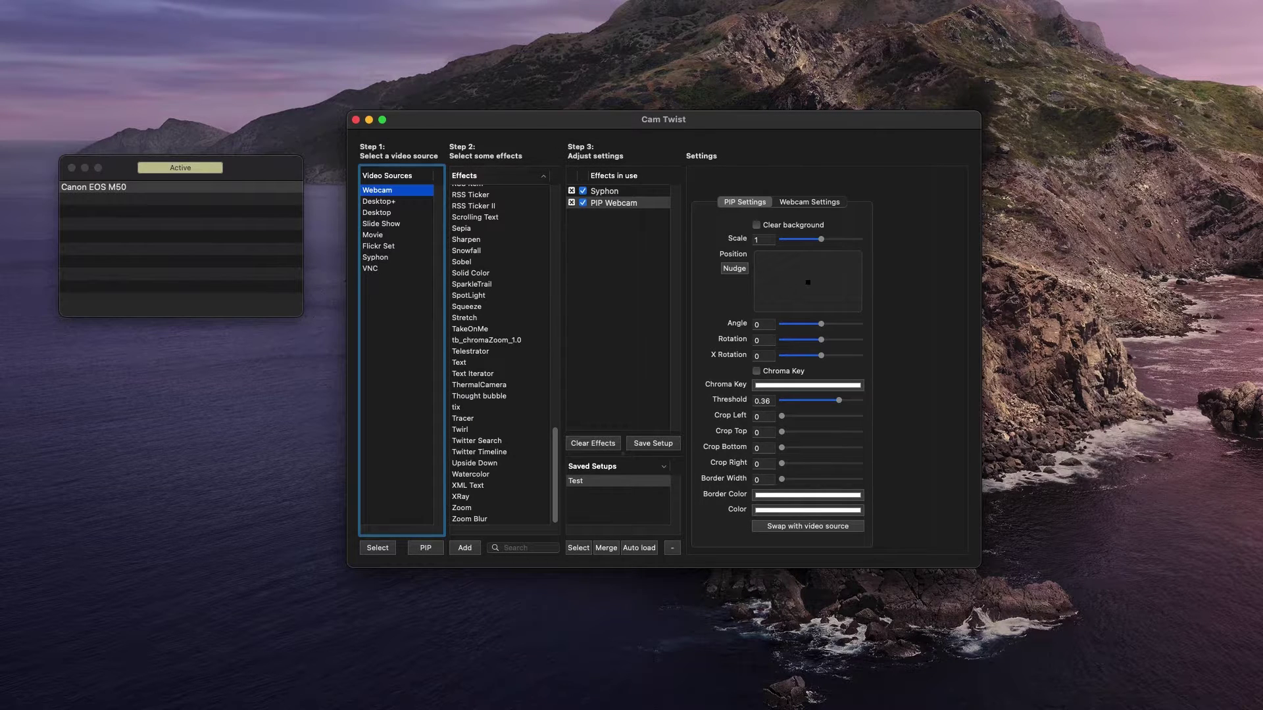
key("super+Tab")
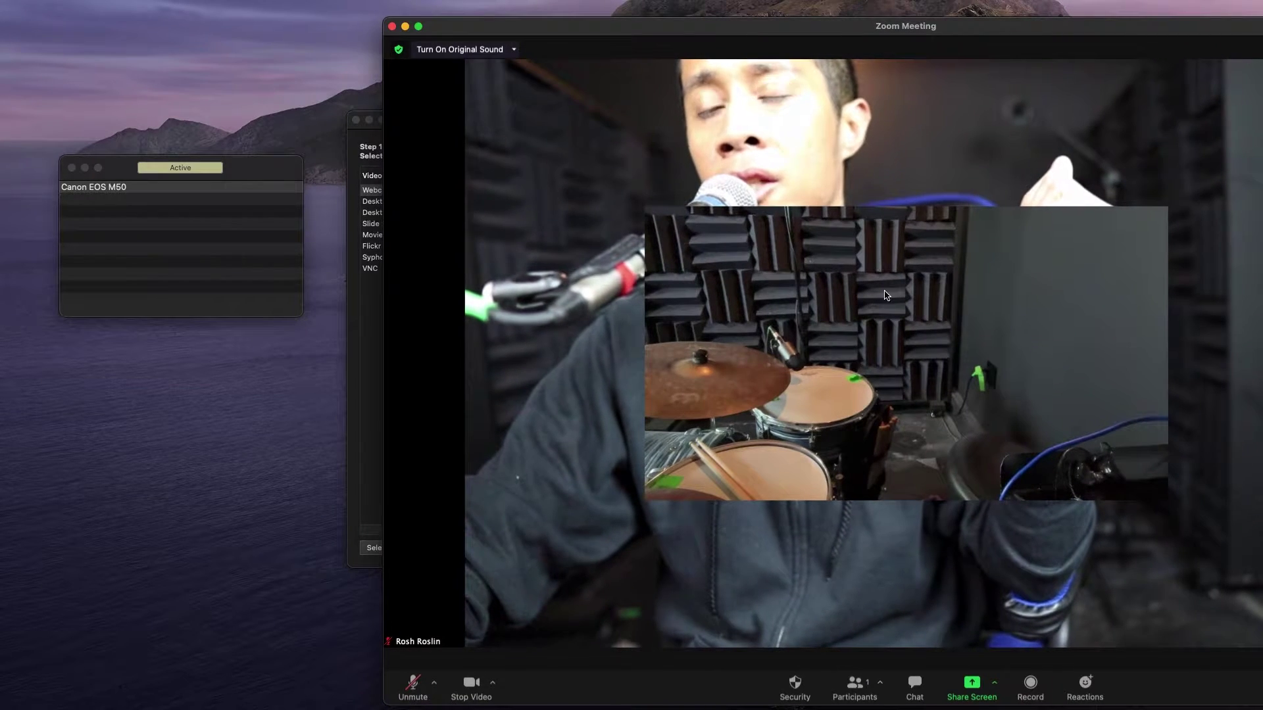
Step: Arrange CamTwist and the Zoom meeting window side by side and reposition the drum-kit overlay
left_click(351, 146)
left_click_drag(540, 131, 184, 119)
left_click_drag(642, 24, 729, 21)
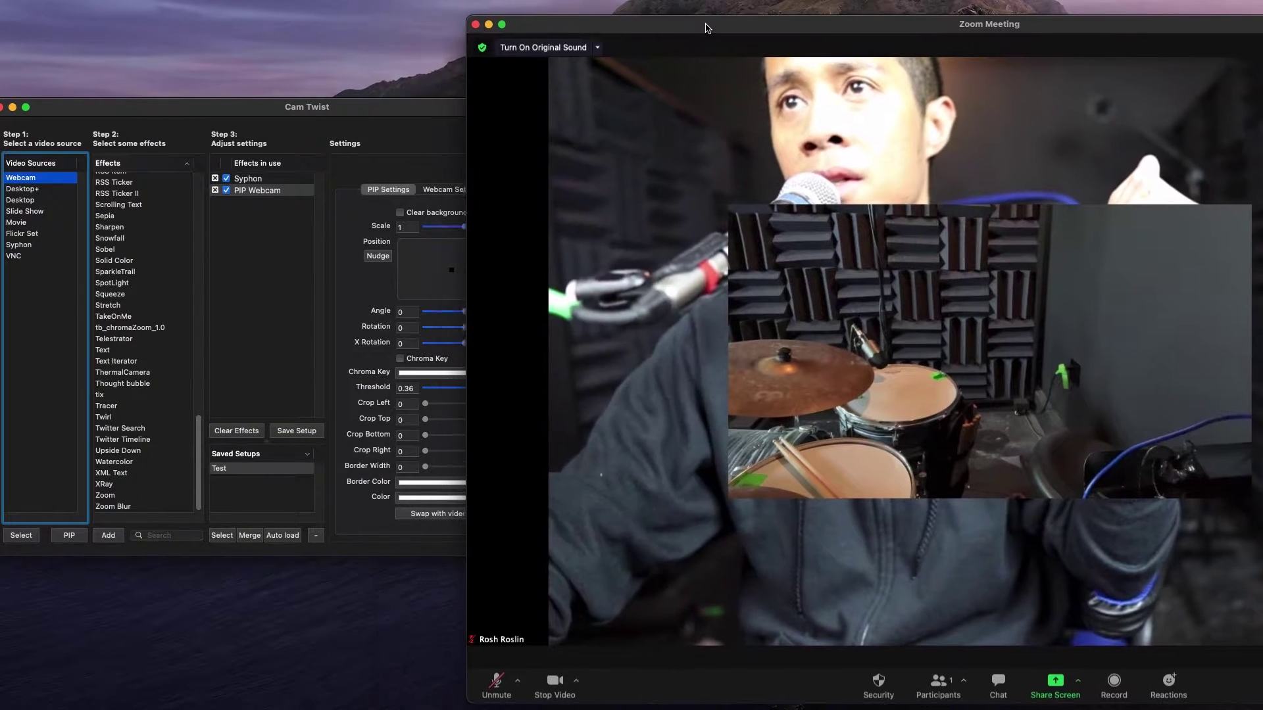
left_click_drag(372, 115, 276, 112)
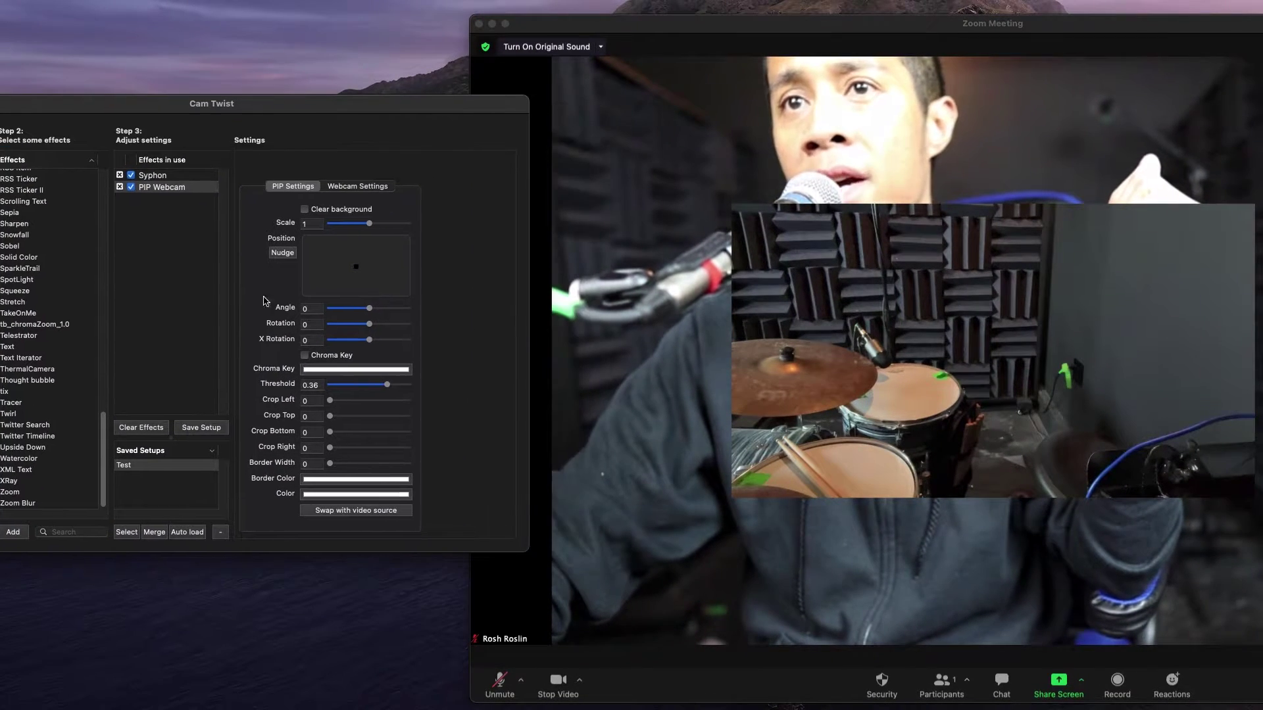
mouse_move(357, 273)
left_mouse_down()
mouse_move(339, 261)
mouse_move(355, 274)
left_mouse_up()
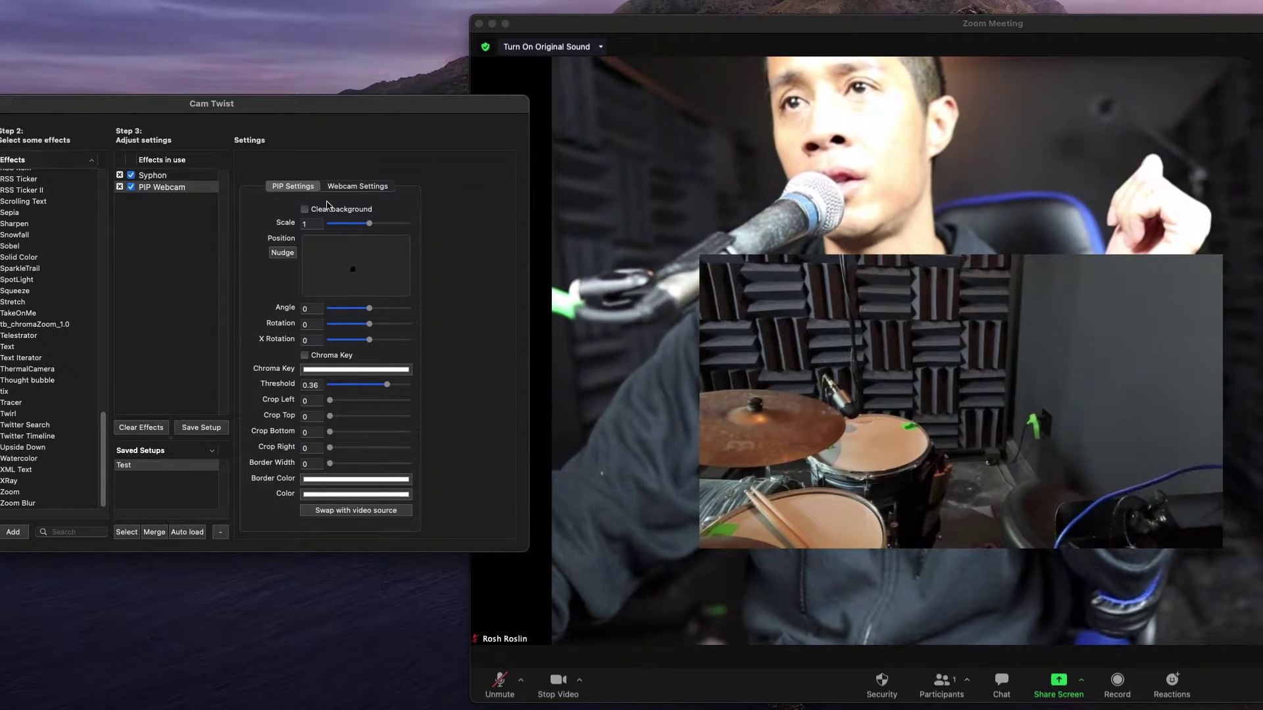
left_click_drag(343, 110, 323, 103)
Step: Scale the drum-kit overlay to 0.90 and nudge it toward the bottom-right
mouse_move(347, 220)
left_mouse_down()
mouse_move(310, 221)
mouse_move(358, 223)
mouse_move(348, 233)
left_mouse_up()
left_click_drag(346, 106, 216, 92)
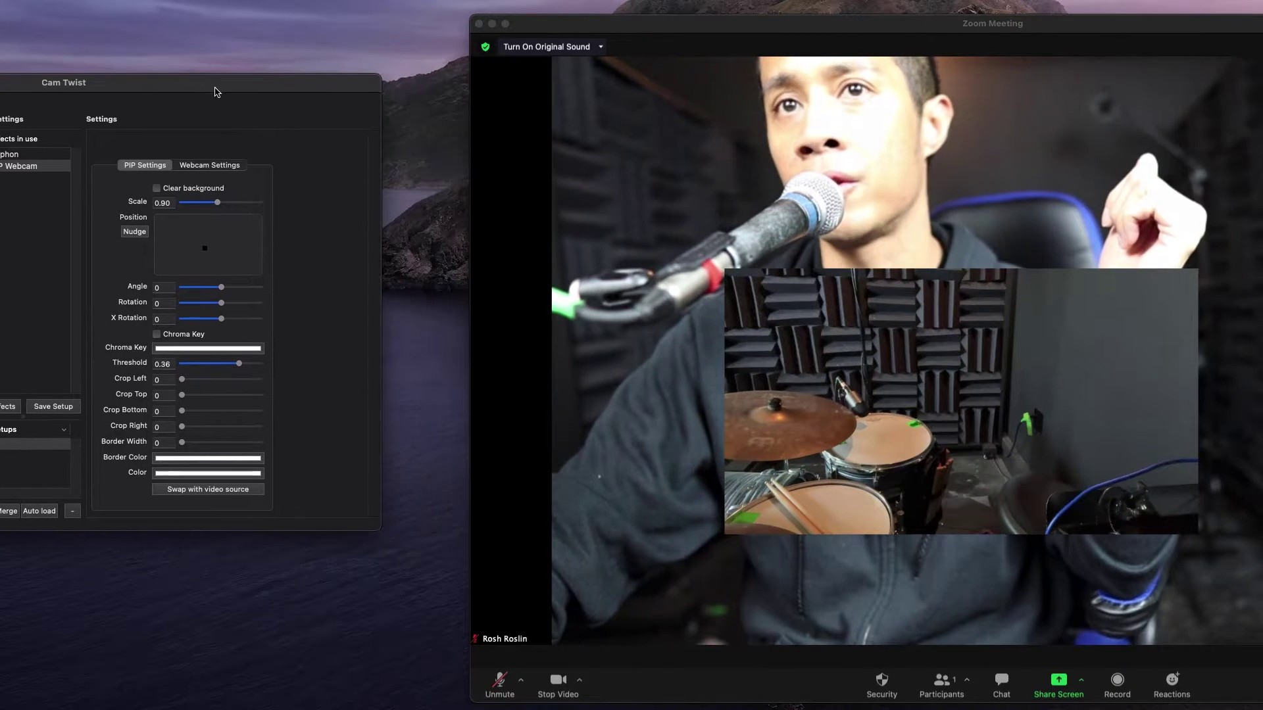
left_click_drag(194, 246, 217, 254)
left_click_drag(680, 28, 519, 24)
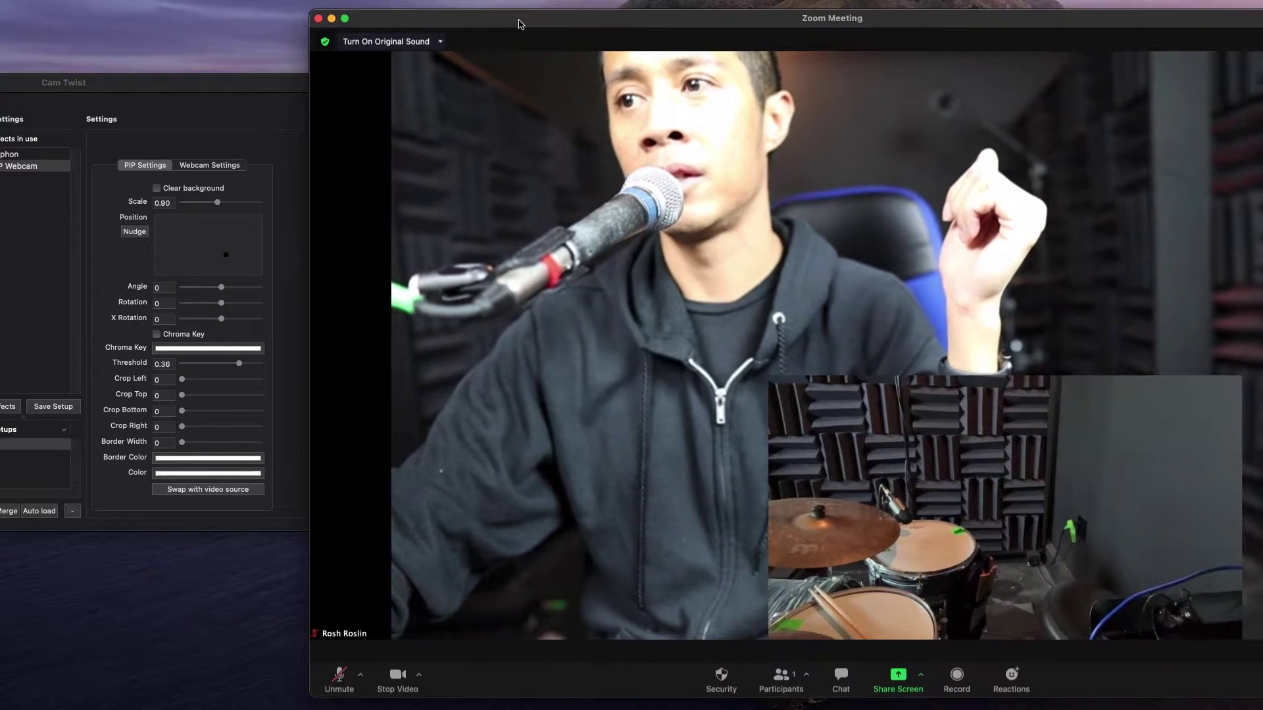
left_click(209, 96)
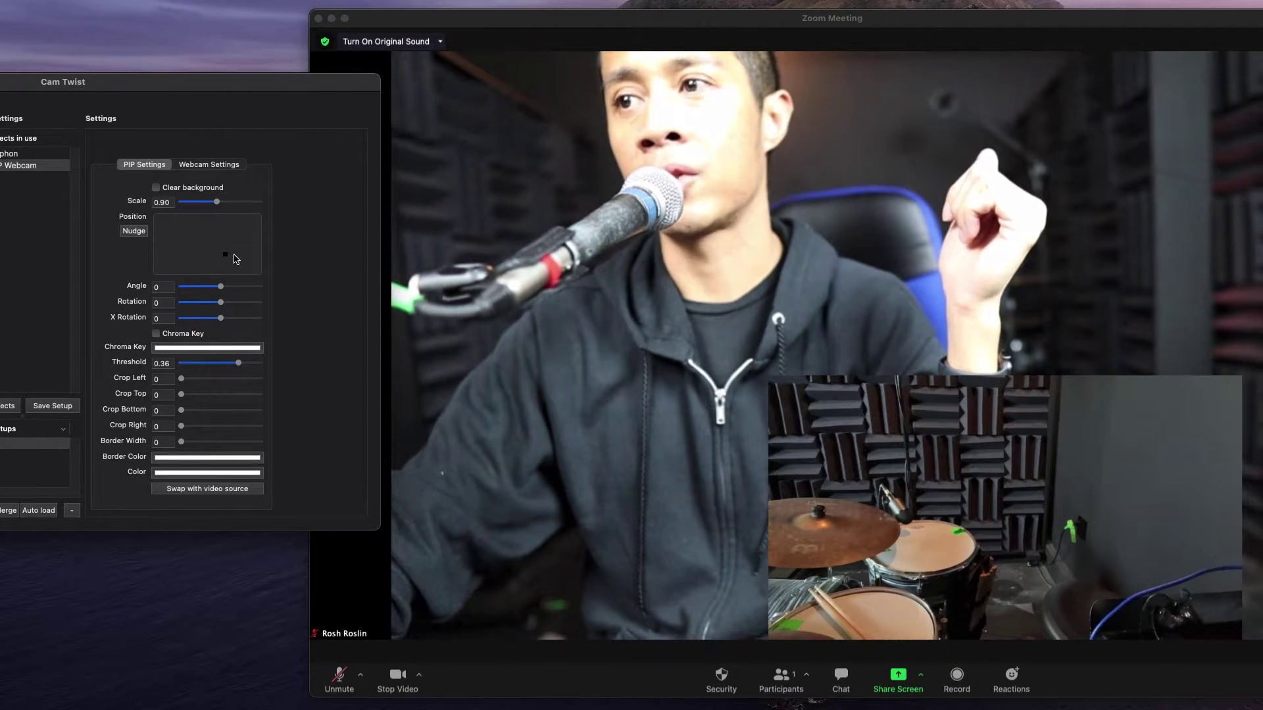
left_click_drag(229, 258, 229, 257)
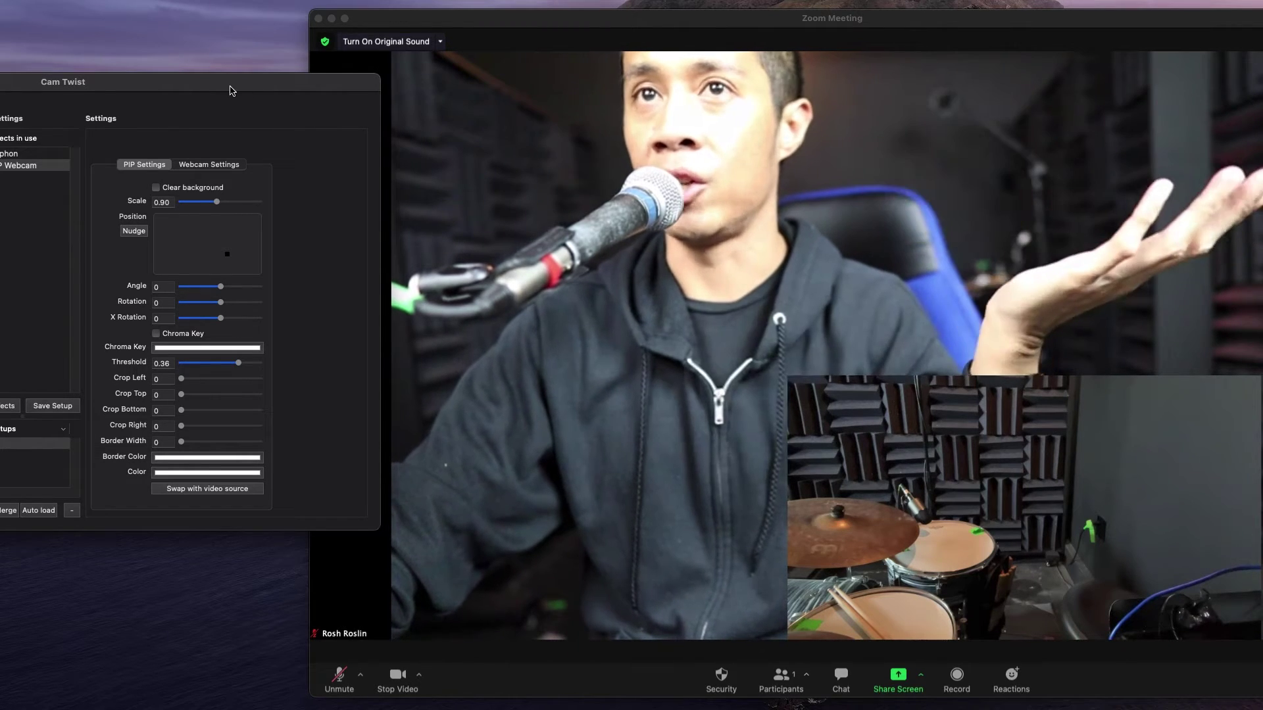
left_click_drag(231, 85, 151, 71)
left_click_drag(703, 18, 639, 15)
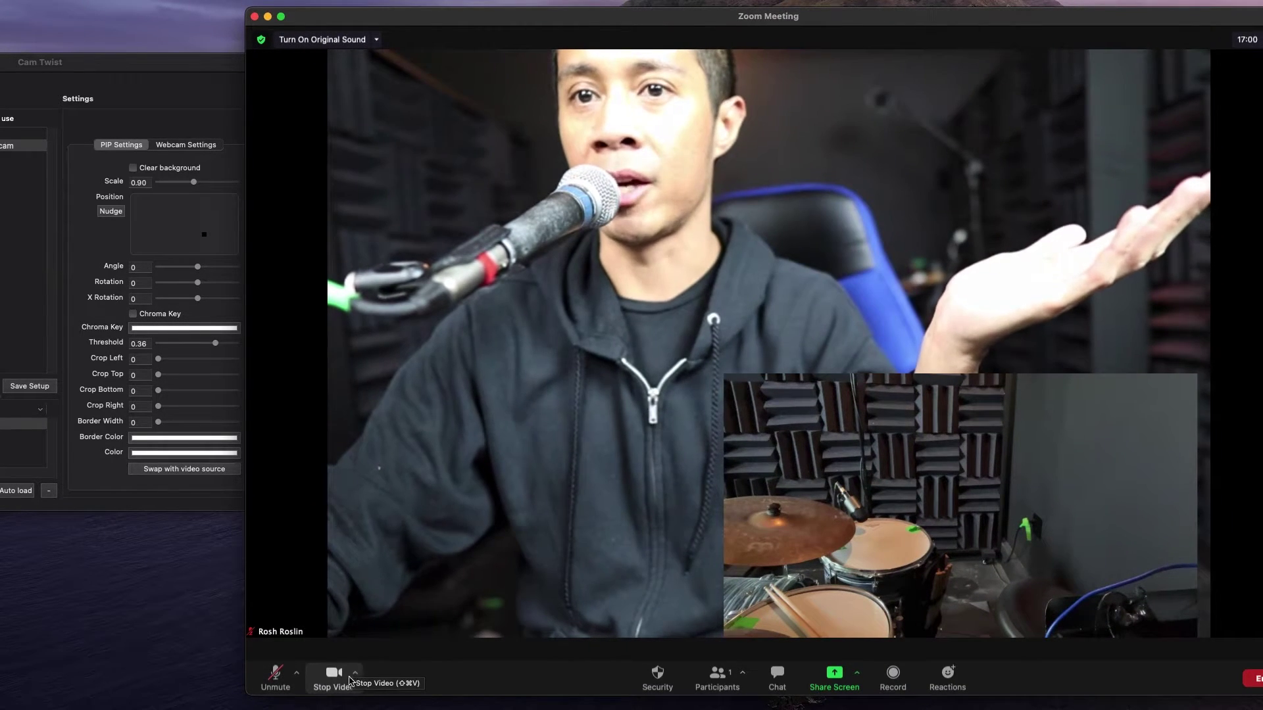
Step: Confirm Zoom uses CamTwist, then drag the drum-kit PIP right to the video's edge
left_click(356, 674)
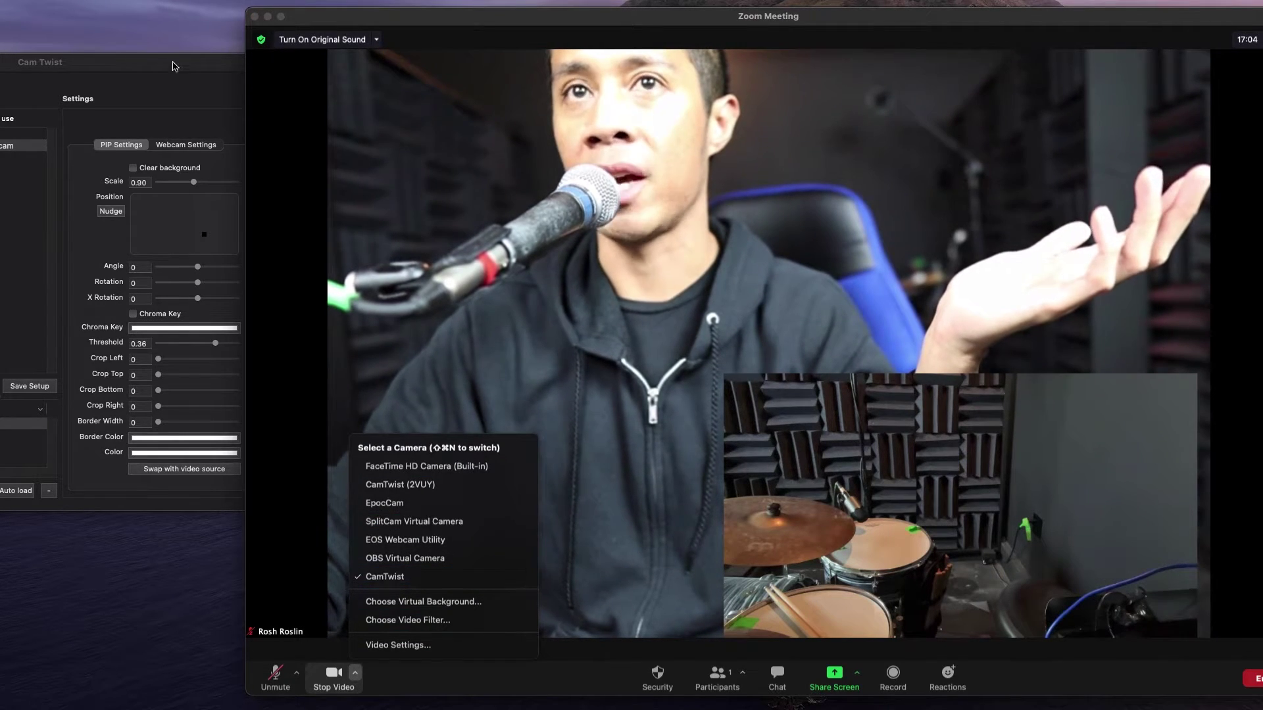
left_click(174, 66)
left_click_drag(158, 62, 401, 40)
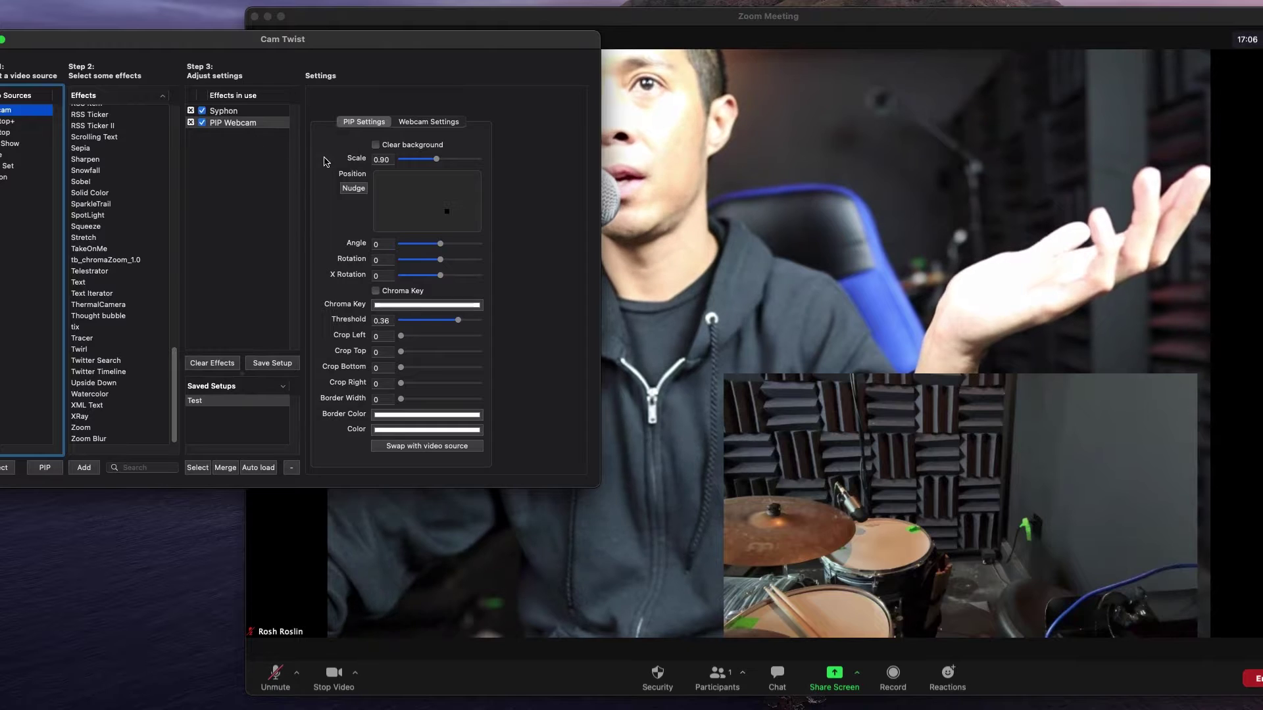
left_click_drag(450, 216, 455, 216)
left_click_drag(406, 46, 395, 50)
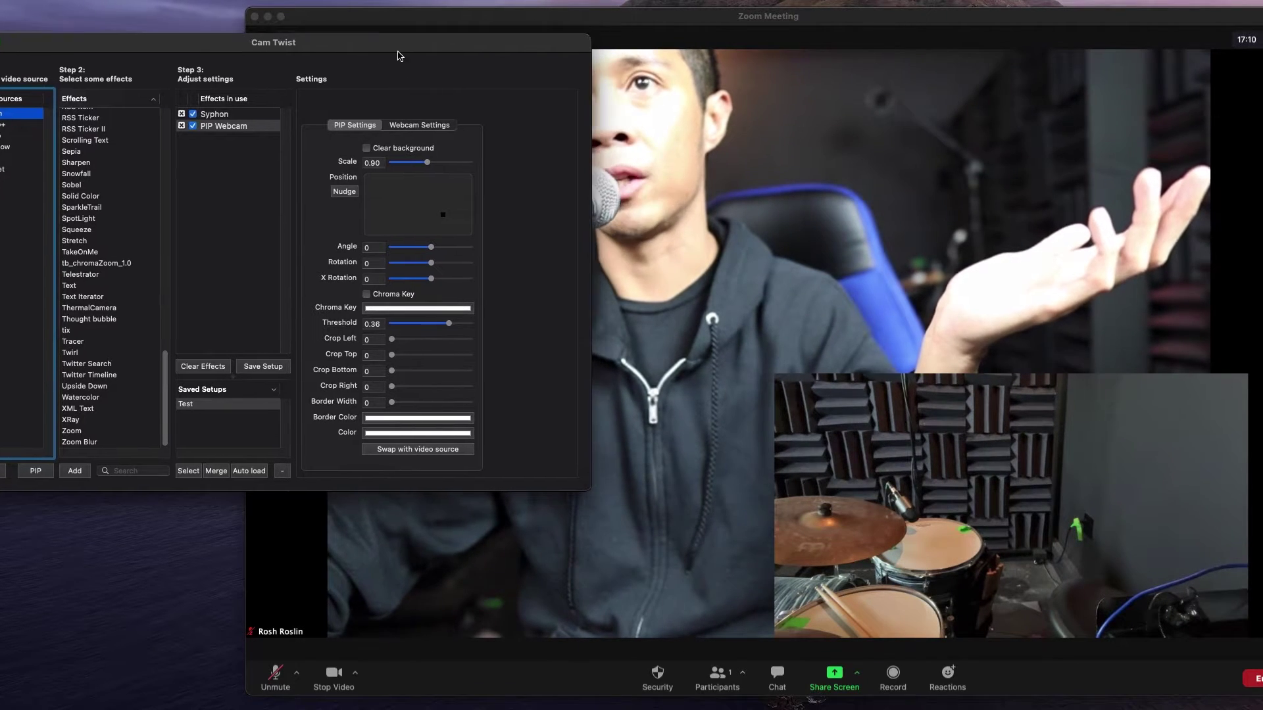
left_click(417, 126)
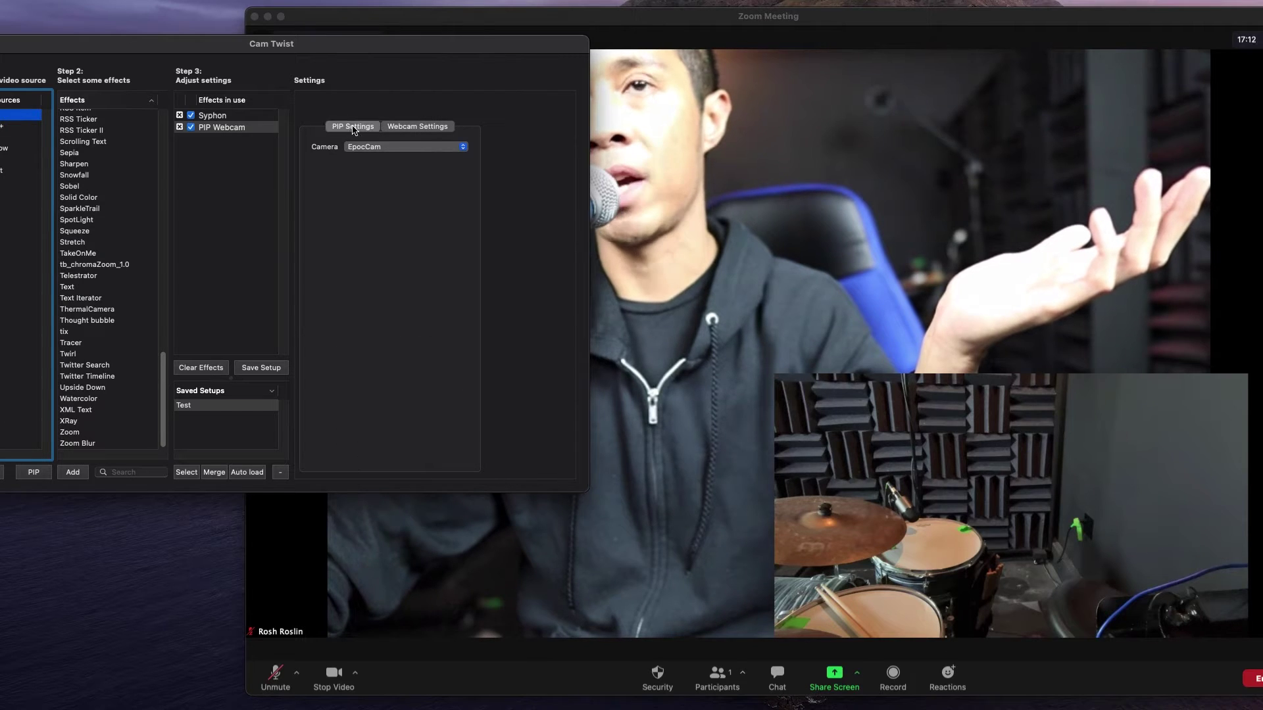
left_click(353, 127)
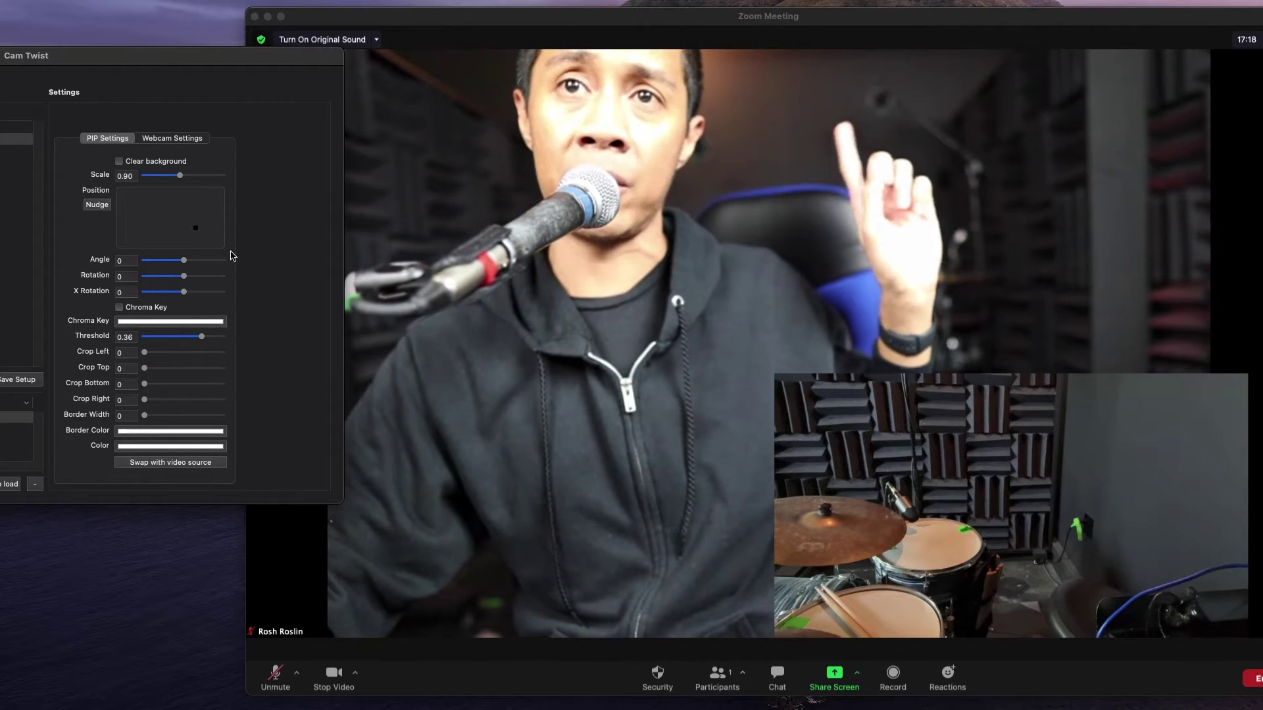
Step: Set the drum-kit PIP to scale 0.73 and angle 0, placed in the bottom-right corner
left_click_drag(179, 175, 175, 176)
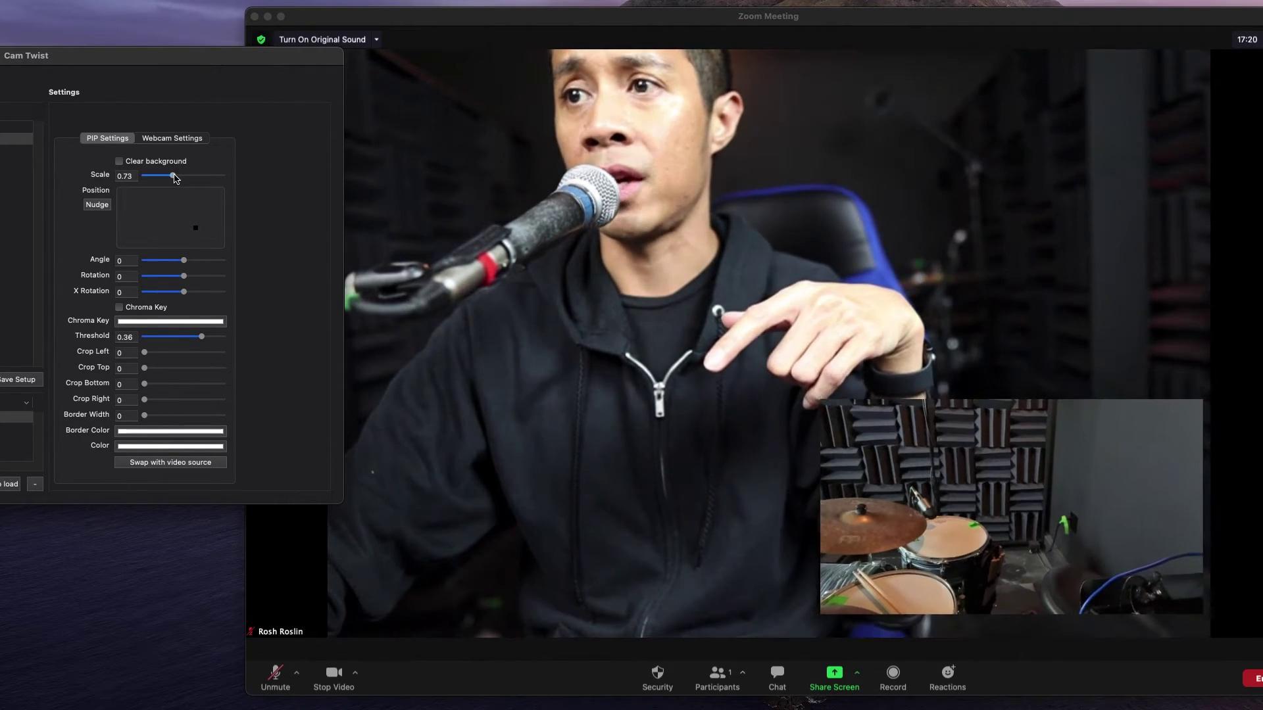
mouse_move(183, 260)
left_mouse_down()
mouse_move(212, 268)
mouse_move(187, 266)
left_mouse_up()
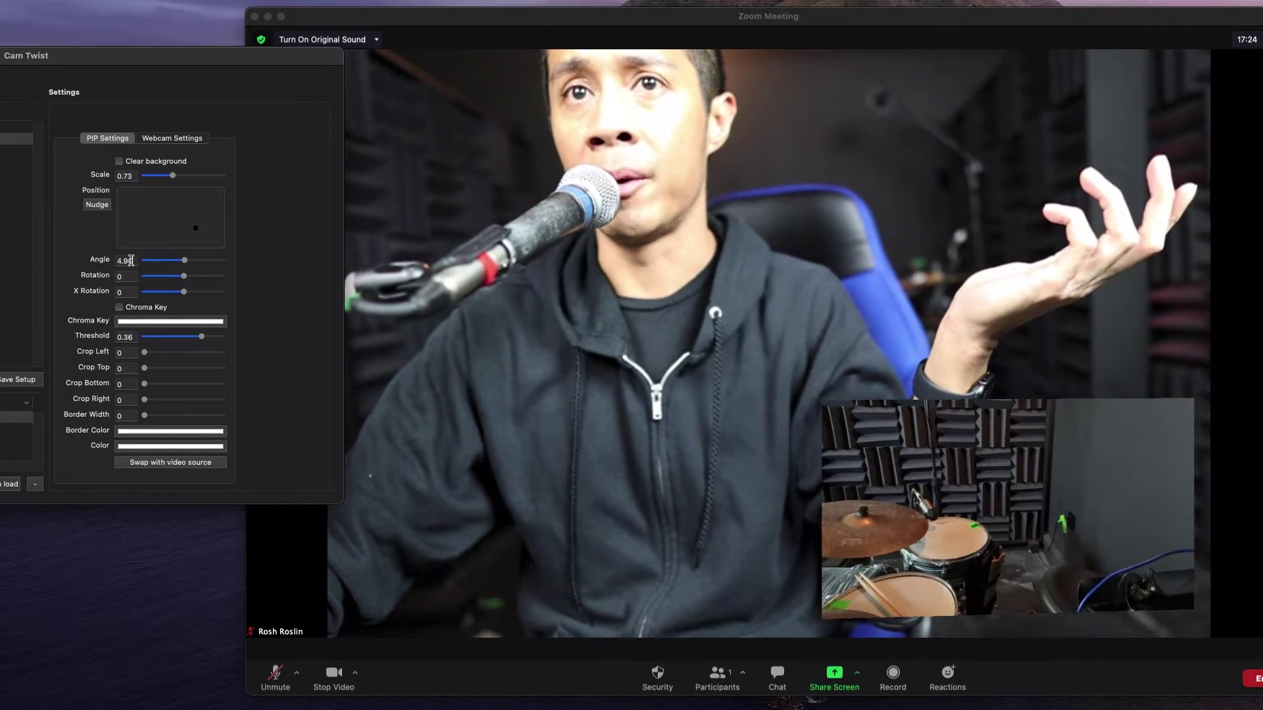
type("0")
key("Return")
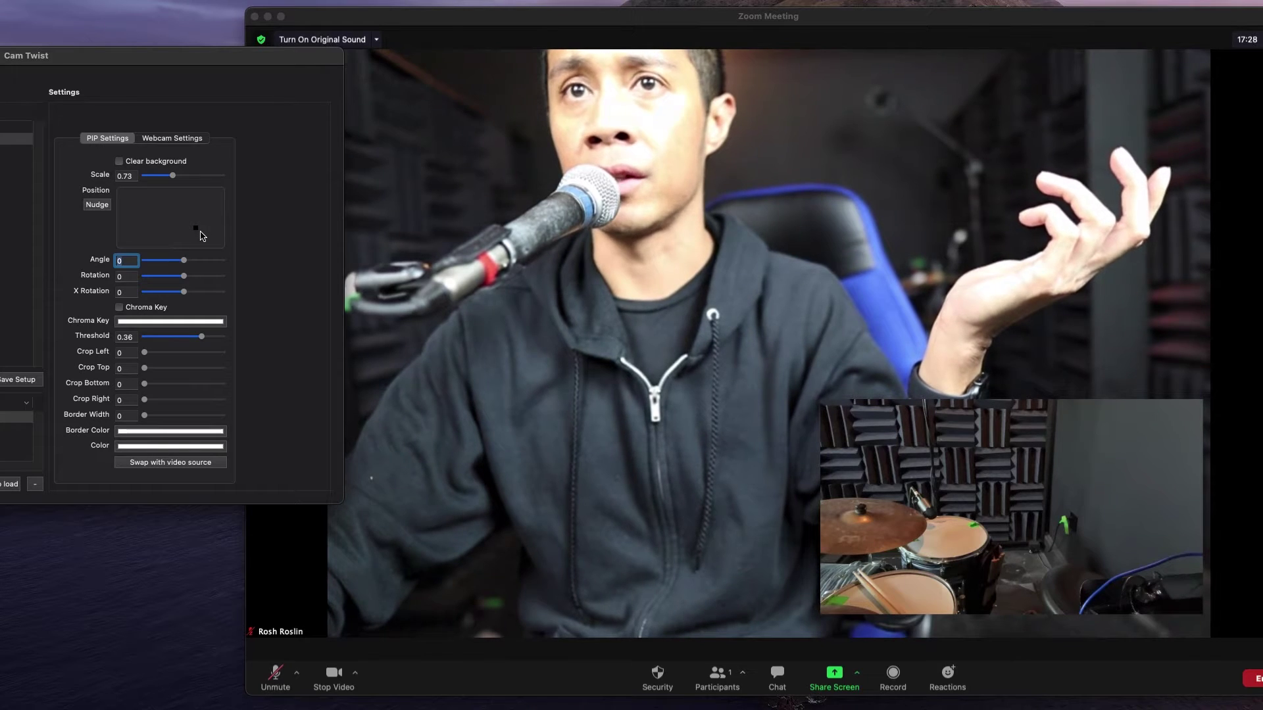
left_click_drag(200, 233, 202, 235)
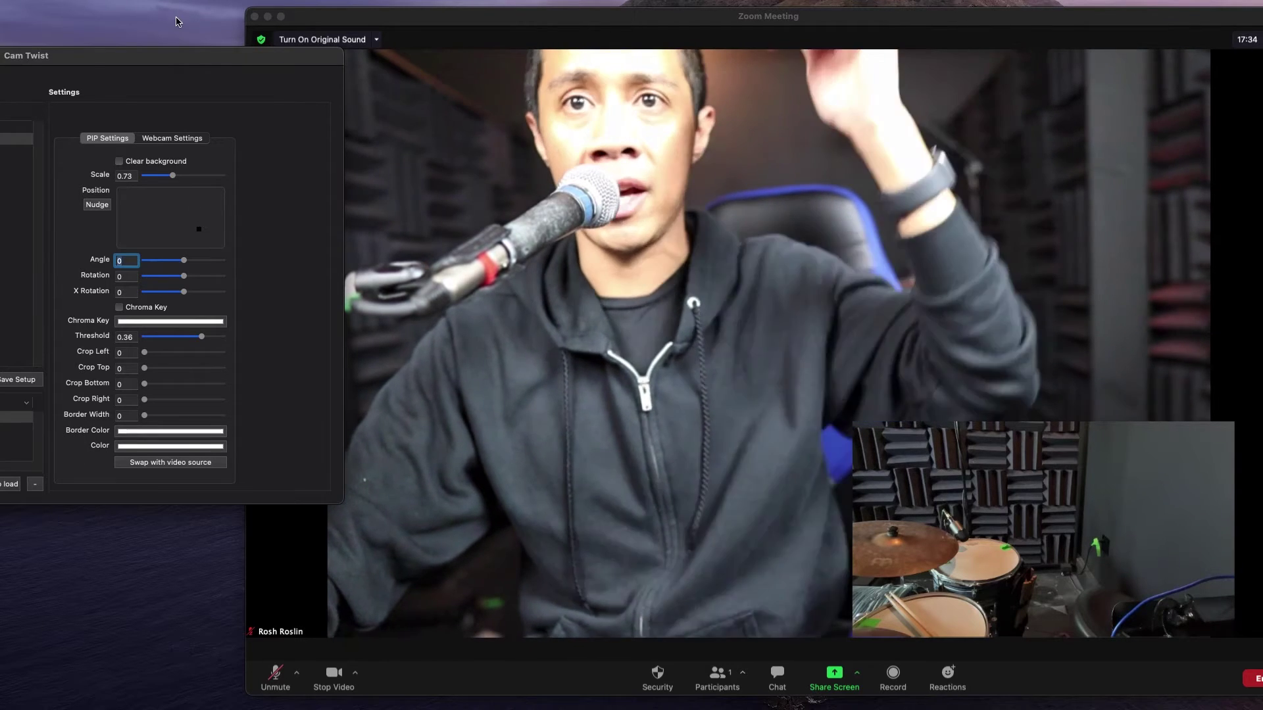
left_click_drag(166, 61, 213, 52)
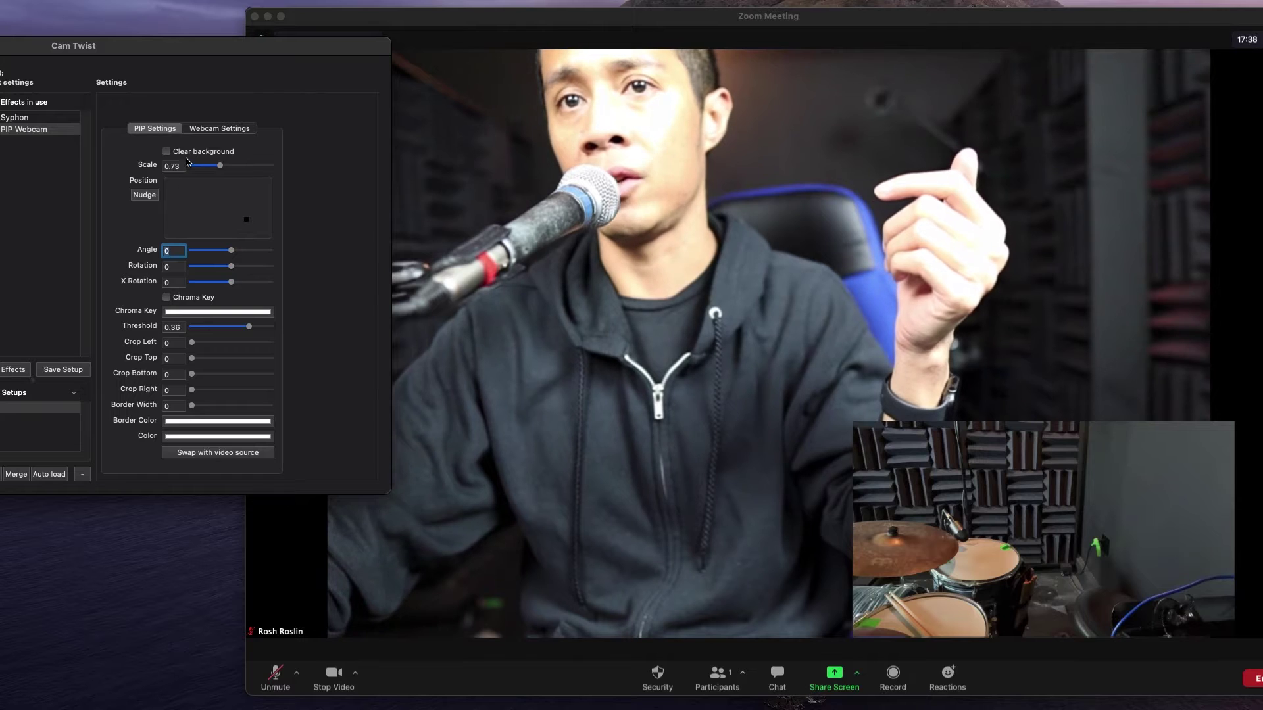
left_click_drag(196, 45, 169, 66)
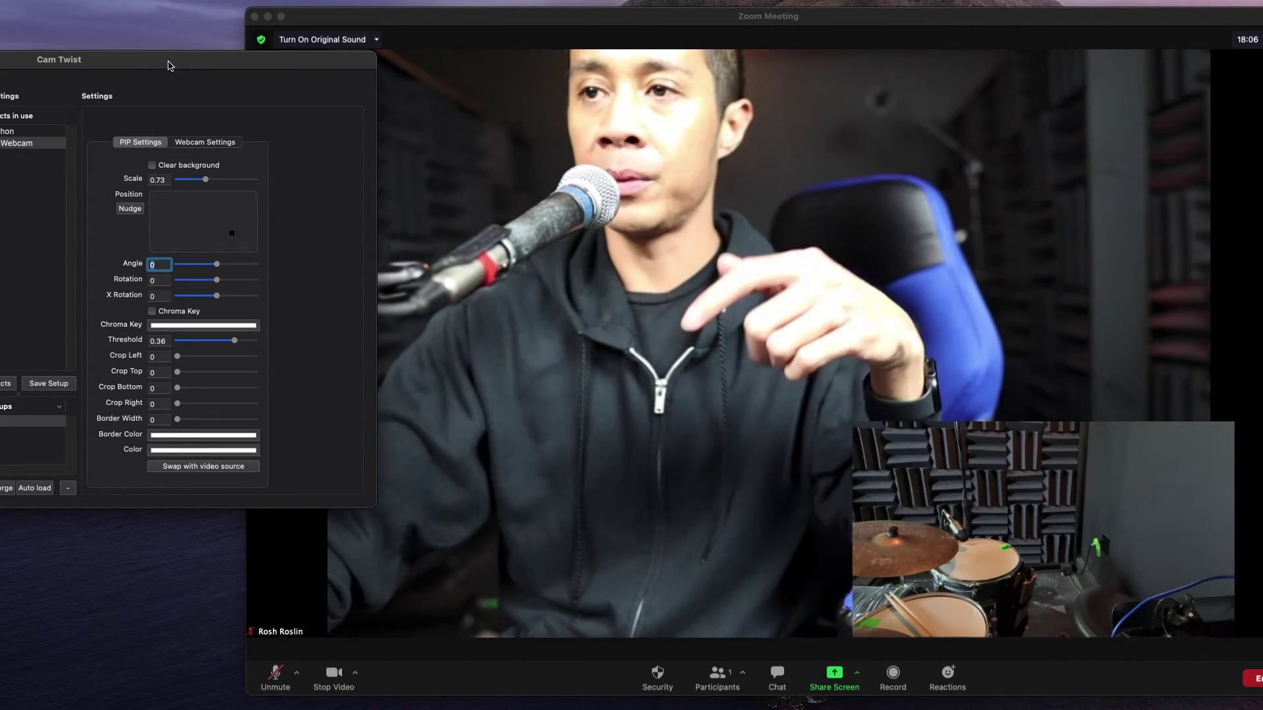
left_click_drag(151, 60, 706, 69)
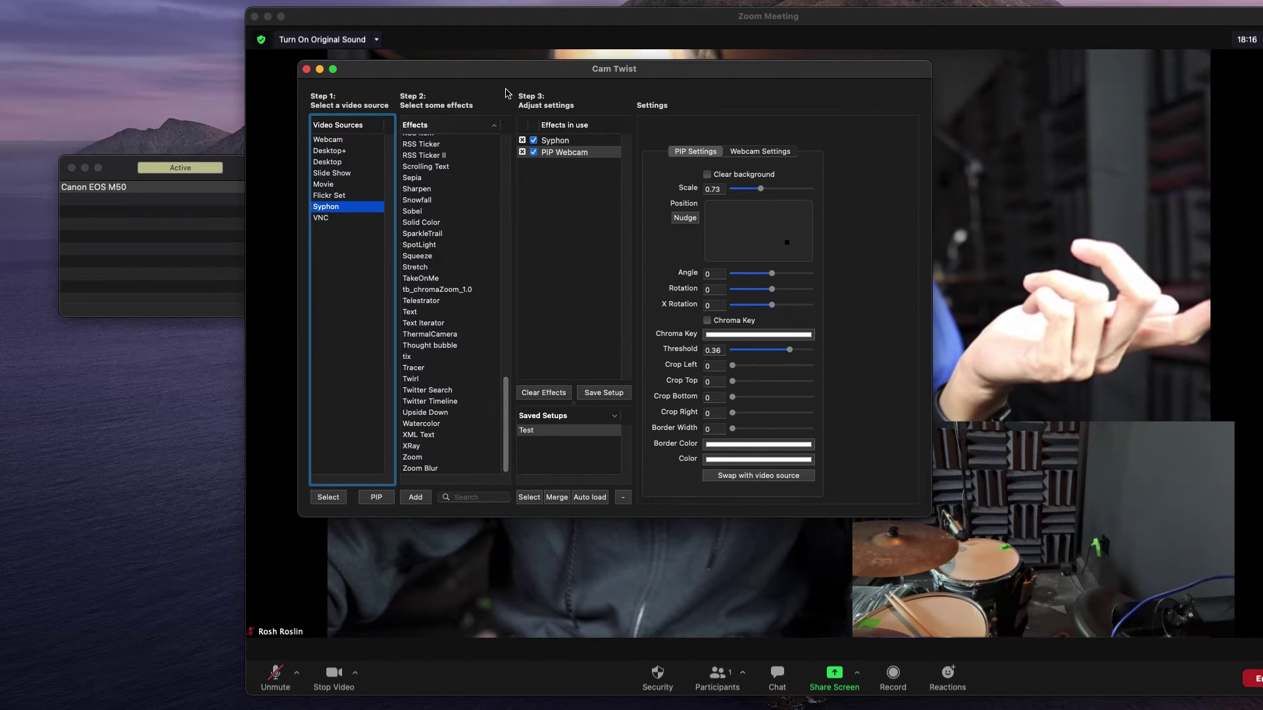
left_click_drag(498, 71, 210, 64)
Step: Move the CamTwist window aside and bring the Zoom meeting window in front of it
left_click_drag(493, 68, 157, 100)
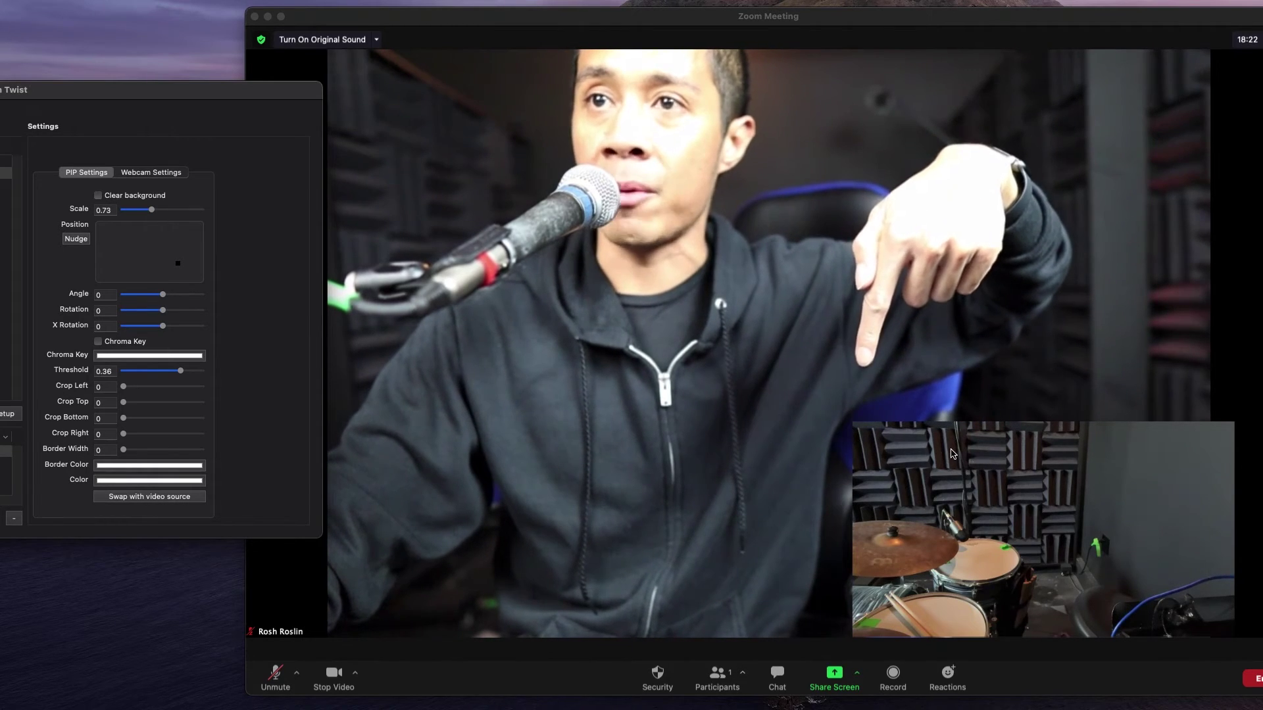
left_click_drag(231, 101, 216, 90)
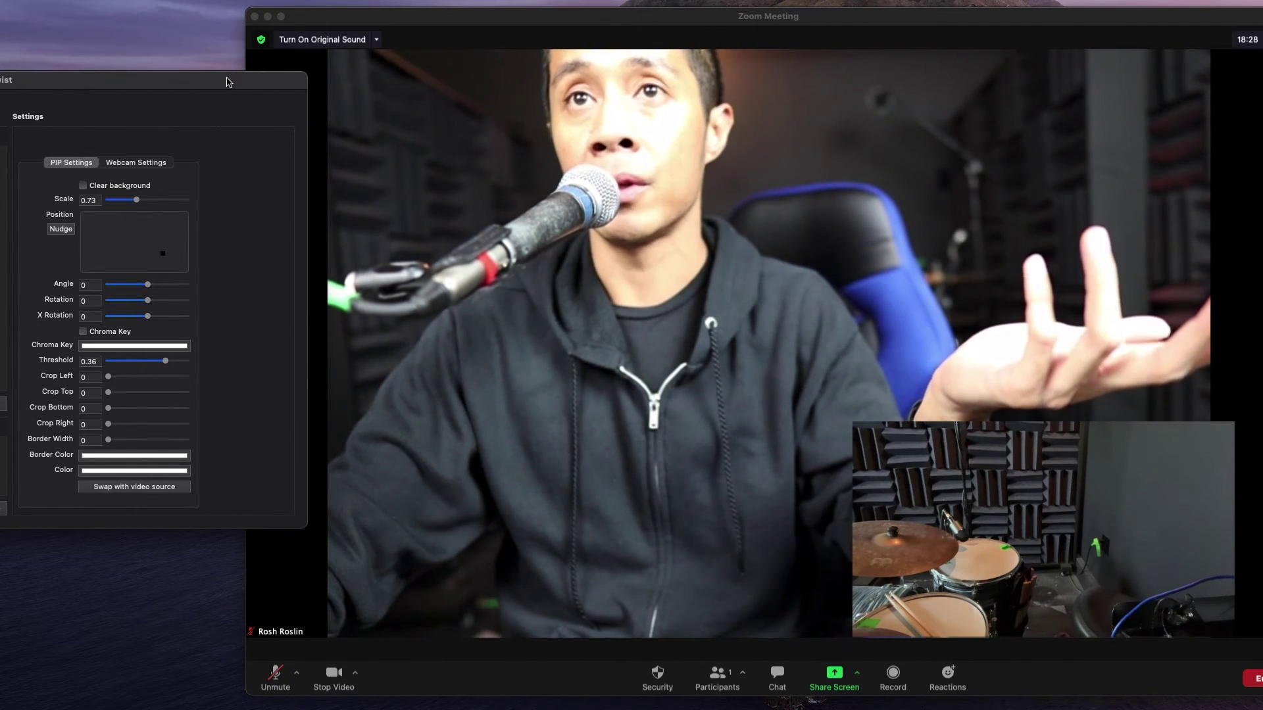
left_click_drag(229, 81, 551, 187)
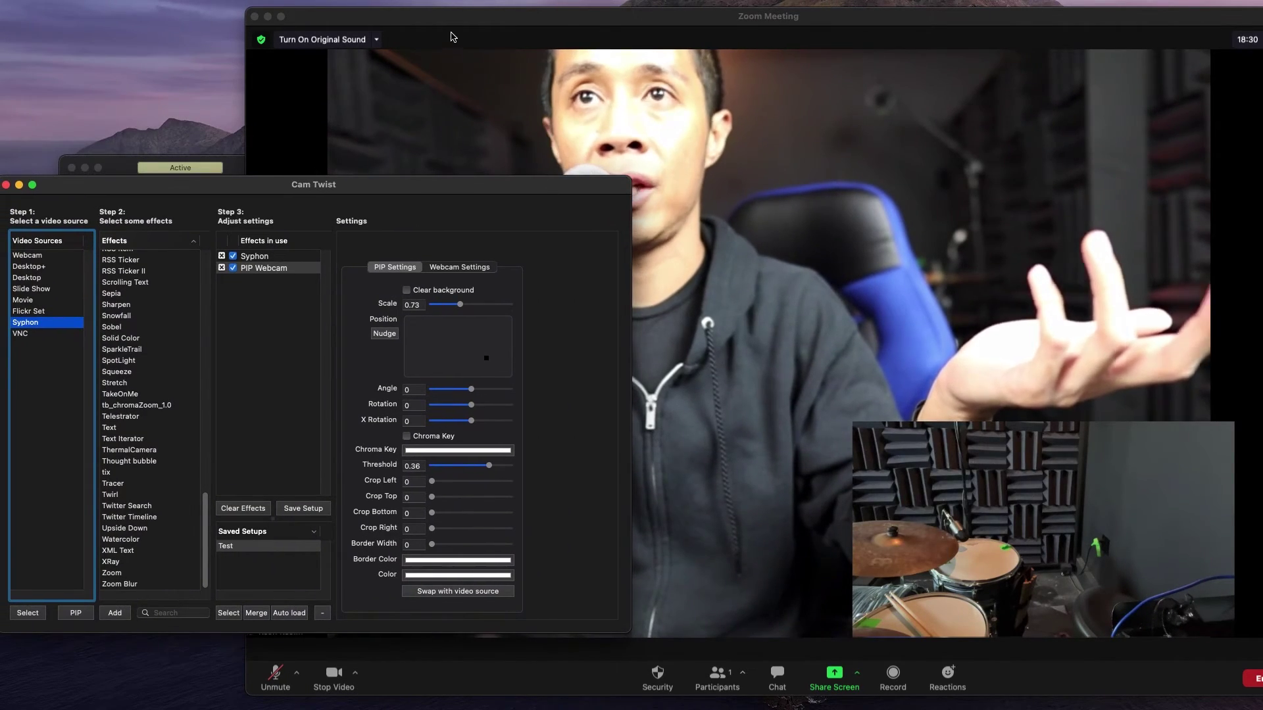
left_click(450, 26)
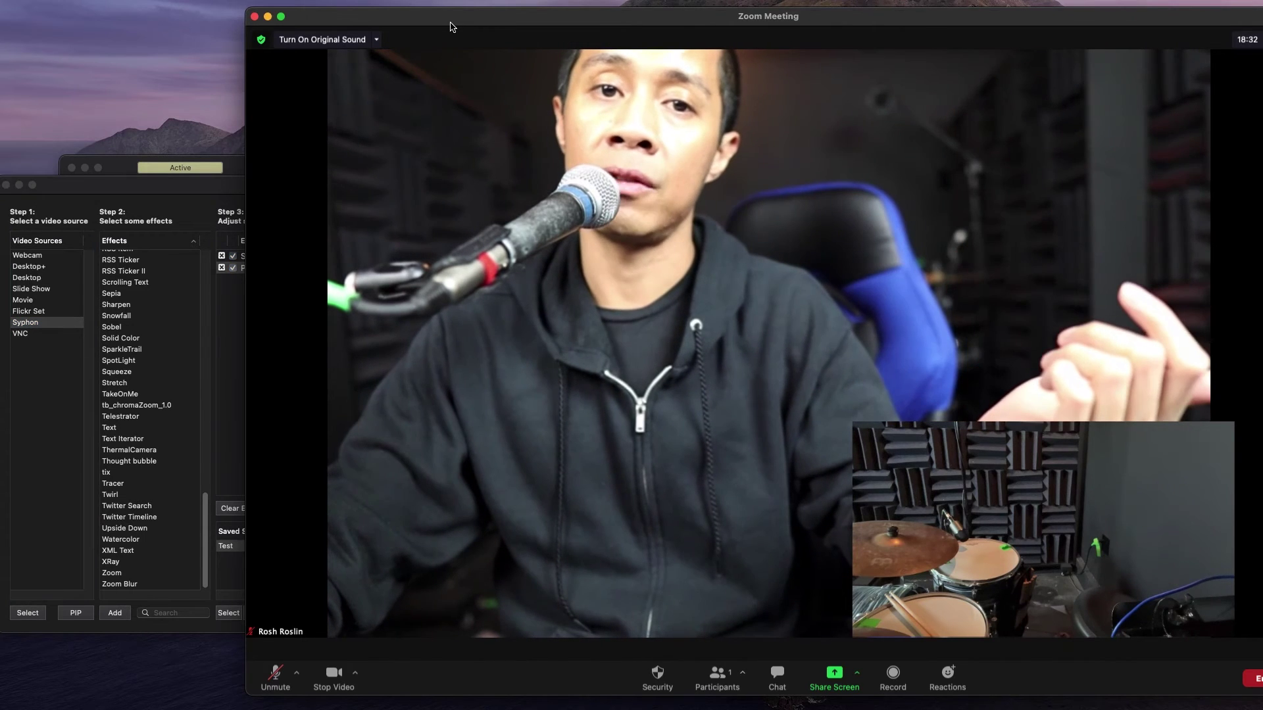